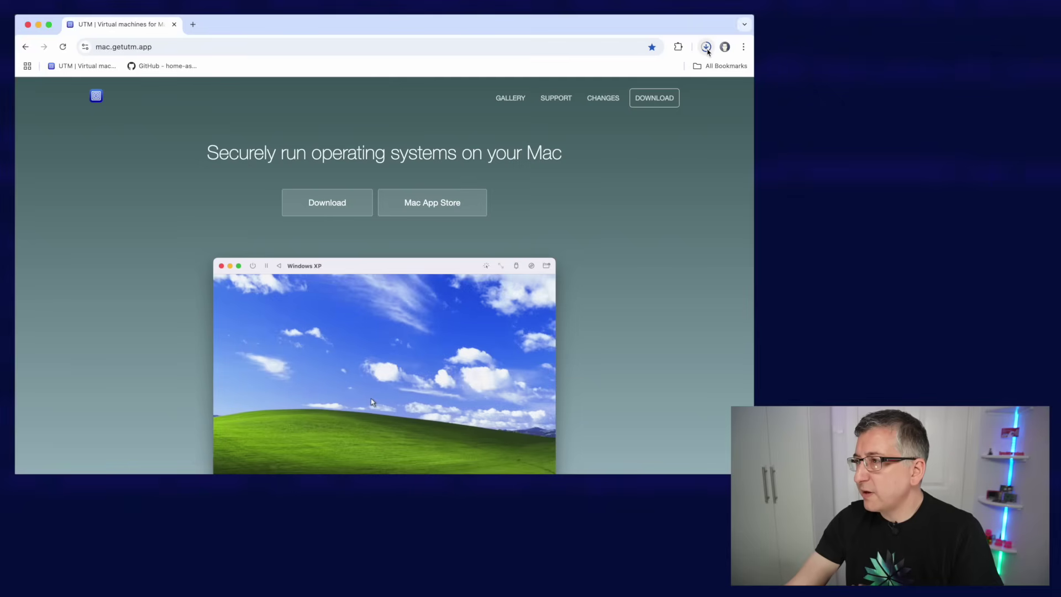
Step: Open the downloaded UTM.dmg disk image and install UTM into the Applications folder
{"action": "left_click", "coordinate": [706, 48]}
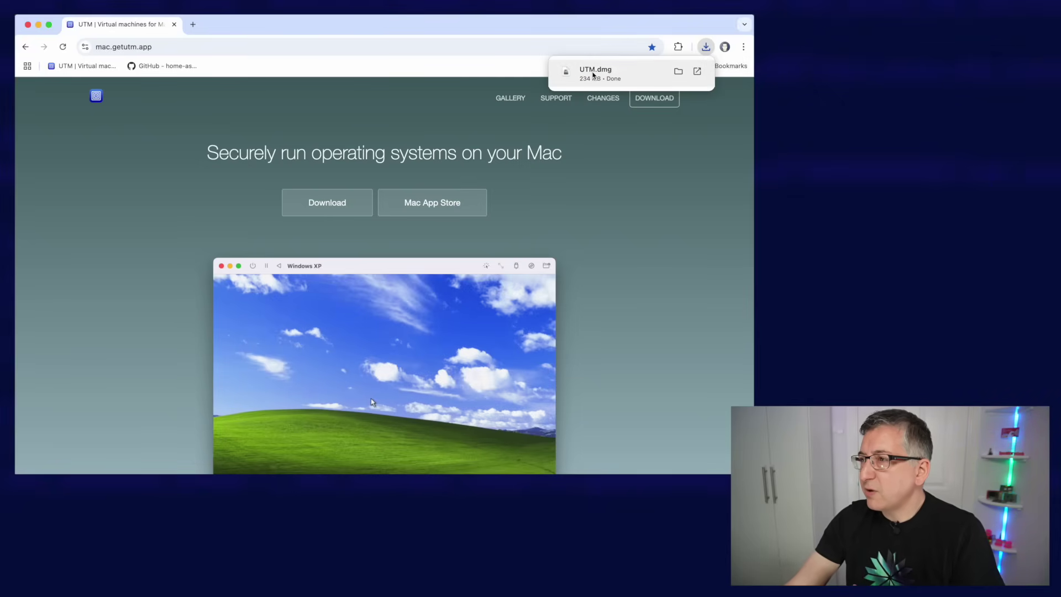
{"action": "left_click", "coordinate": [593, 75]}
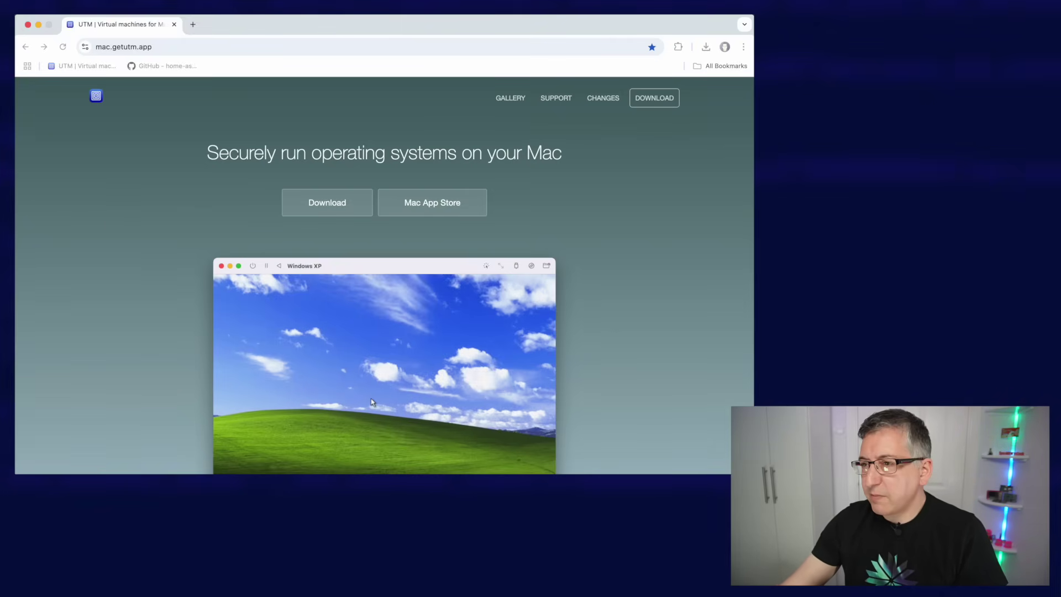
{"action": "left_click_drag", "start_coordinate": [228, 47], "coordinate": [257, 141]}
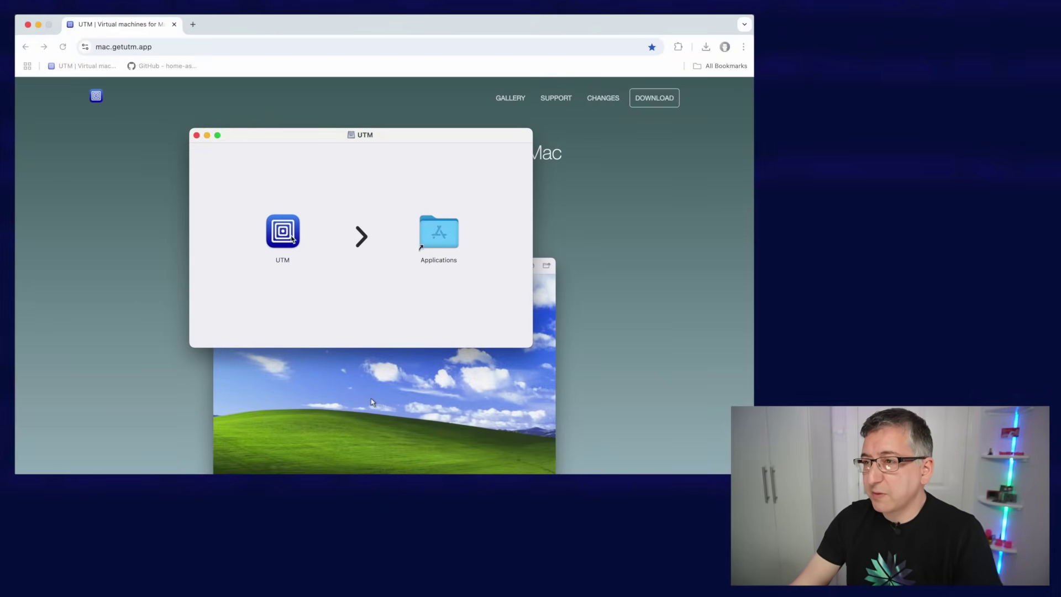
{"action": "left_click_drag", "start_coordinate": [284, 236], "coordinate": [456, 234]}
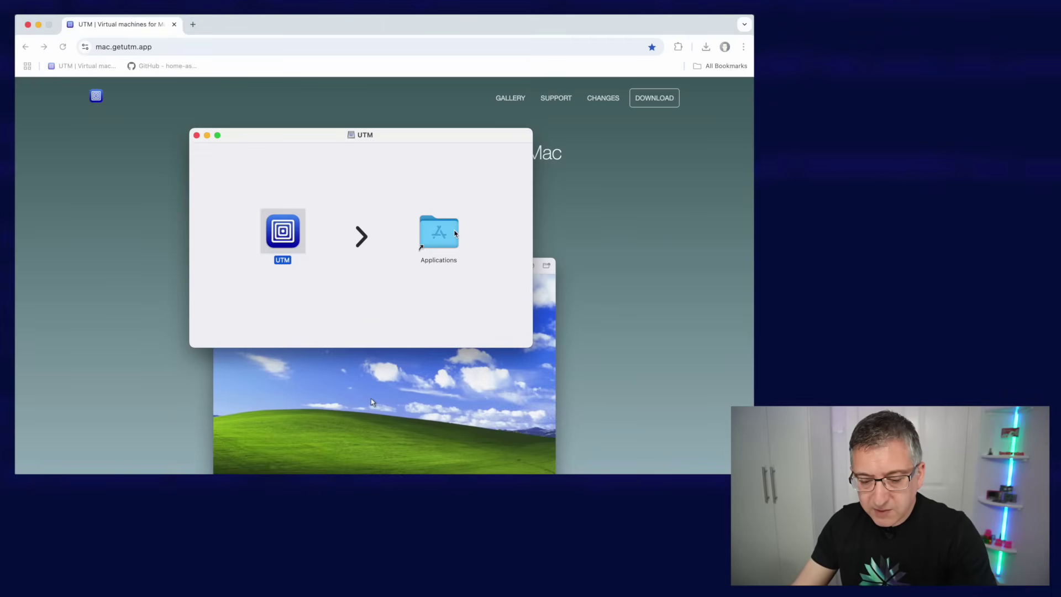
Step: Launch UTM, approve opening the internet-downloaded app, and bring its welcome window fully into view
{"action": "key", "text": "super+space"}
{"action": "type", "text": "utm"}
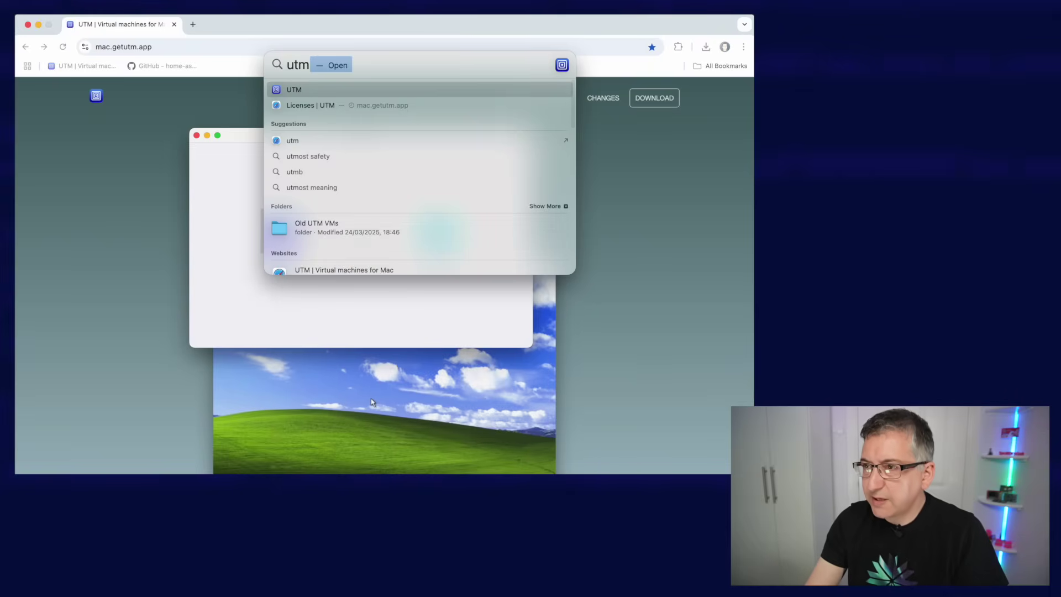
{"action": "key", "text": "Return"}
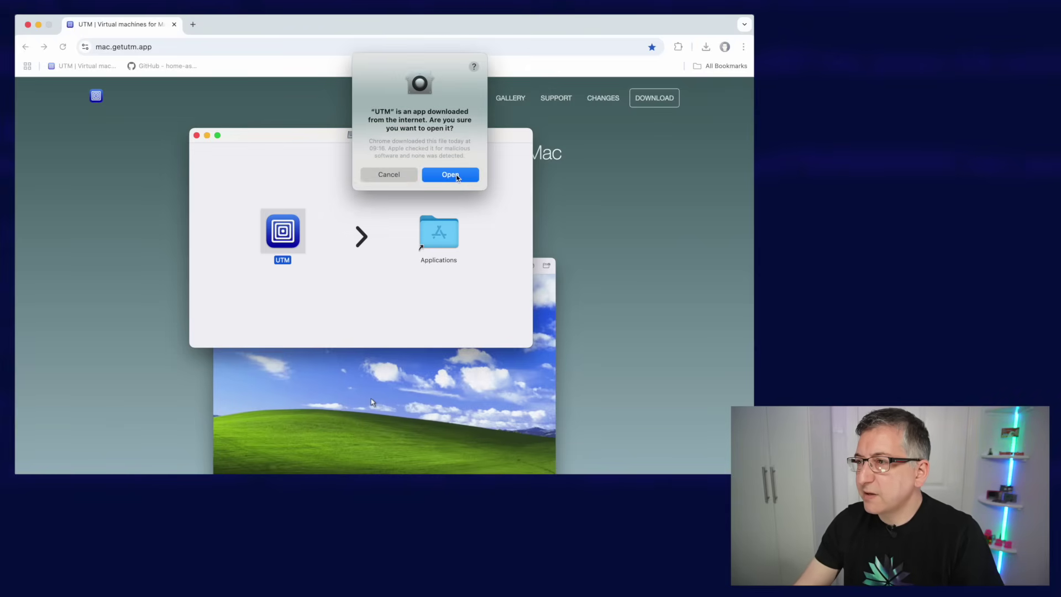
{"action": "left_click", "coordinate": [456, 176]}
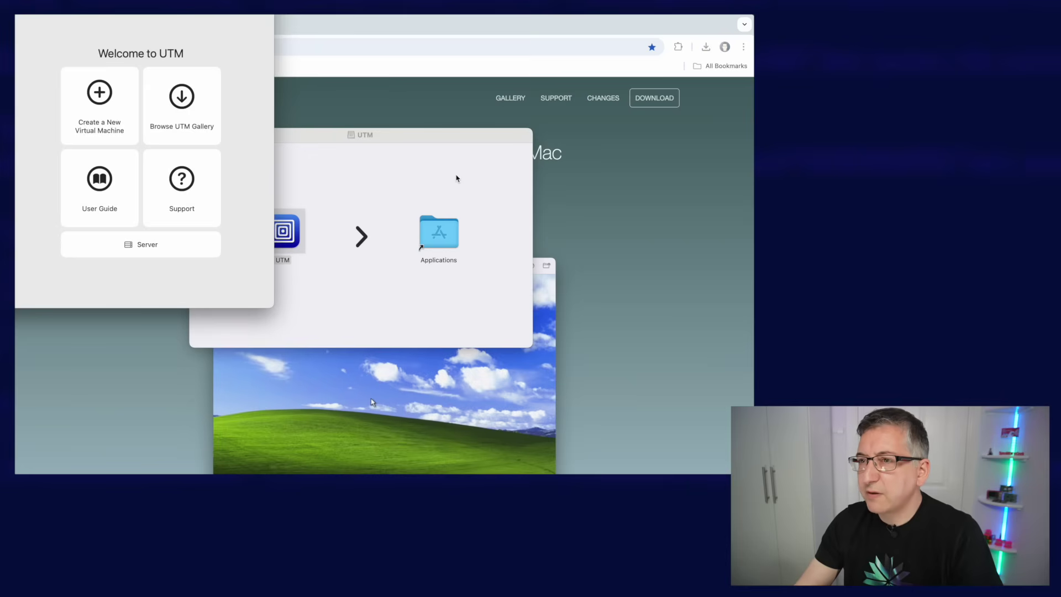
{"action": "left_click_drag", "start_coordinate": [74, 15], "coordinate": [420, 93]}
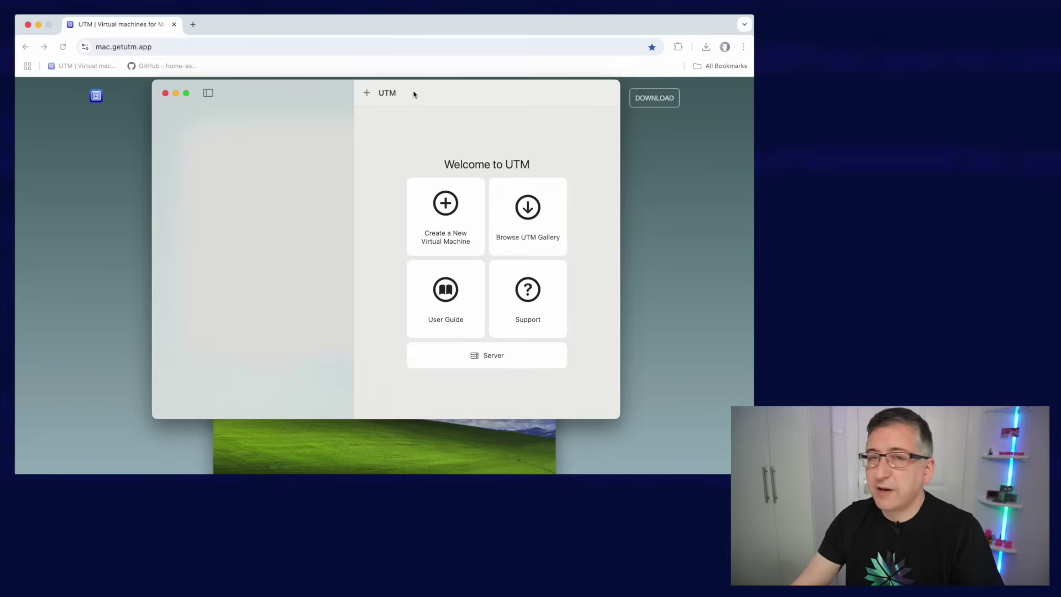
Step: Switch to the browser and open the Releases page of the bookmarked home-assistant/operating-system GitHub repository
{"action": "left_click", "coordinate": [270, 62]}
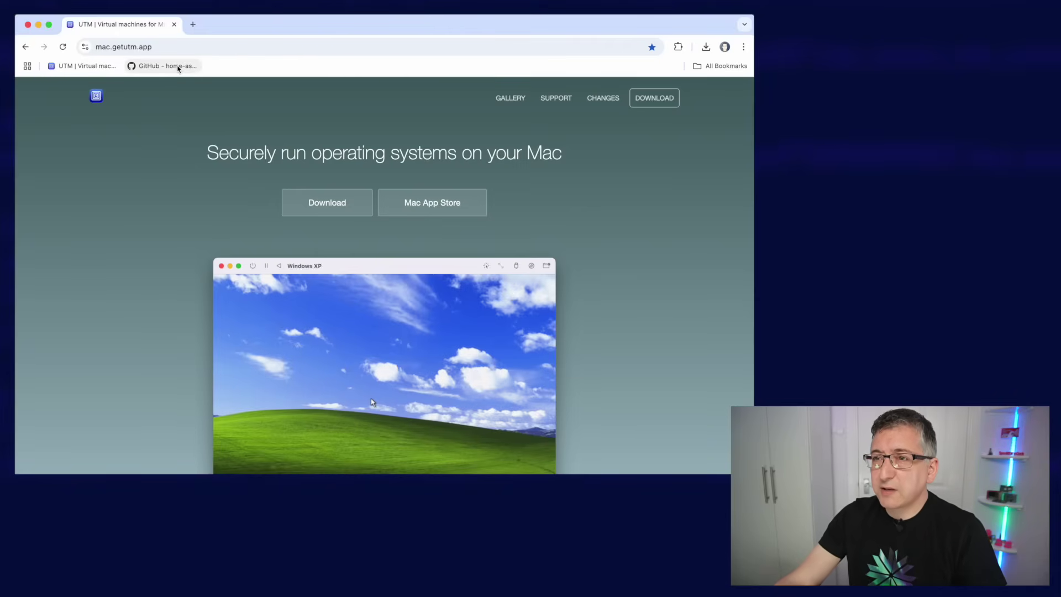
{"action": "left_click", "coordinate": [177, 66]}
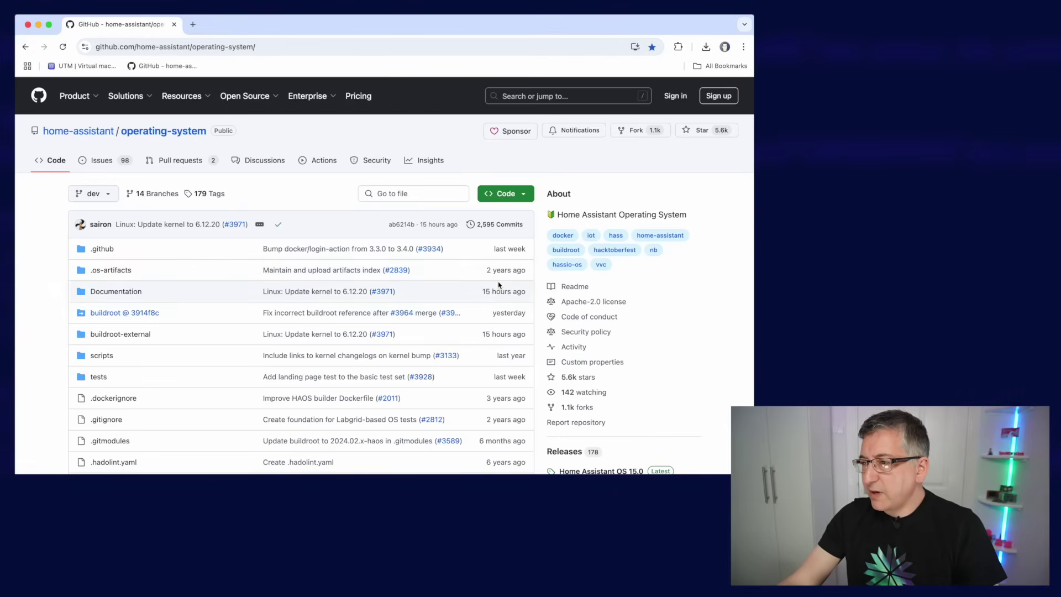
{"action": "scroll", "coordinate": [496, 282], "scroll_direction": "down", "scroll_amount": 5}
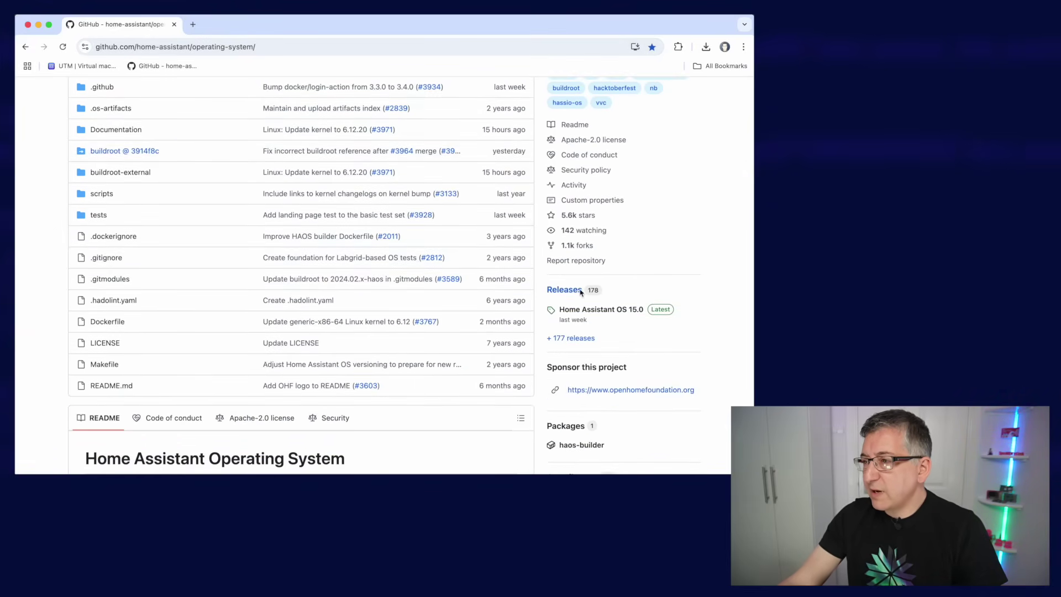
{"action": "left_click", "coordinate": [571, 292]}
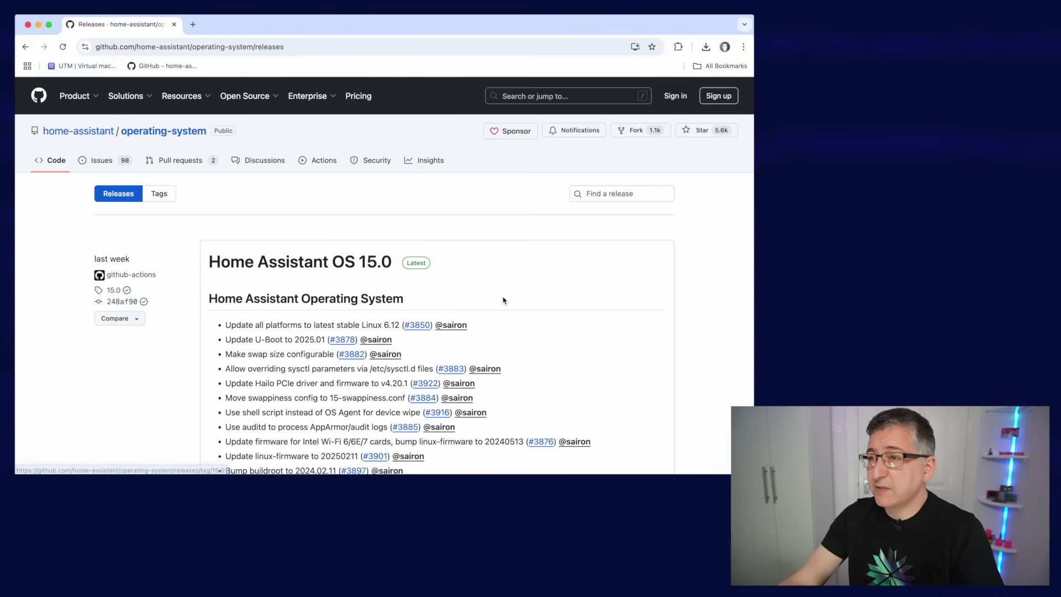
Step: Download haos_generic-aarch64-15.0.qcow2.xz from the Home Assistant OS 15.0 release assets
{"action": "scroll", "coordinate": [502, 307], "scroll_direction": "down", "scroll_amount": 8}
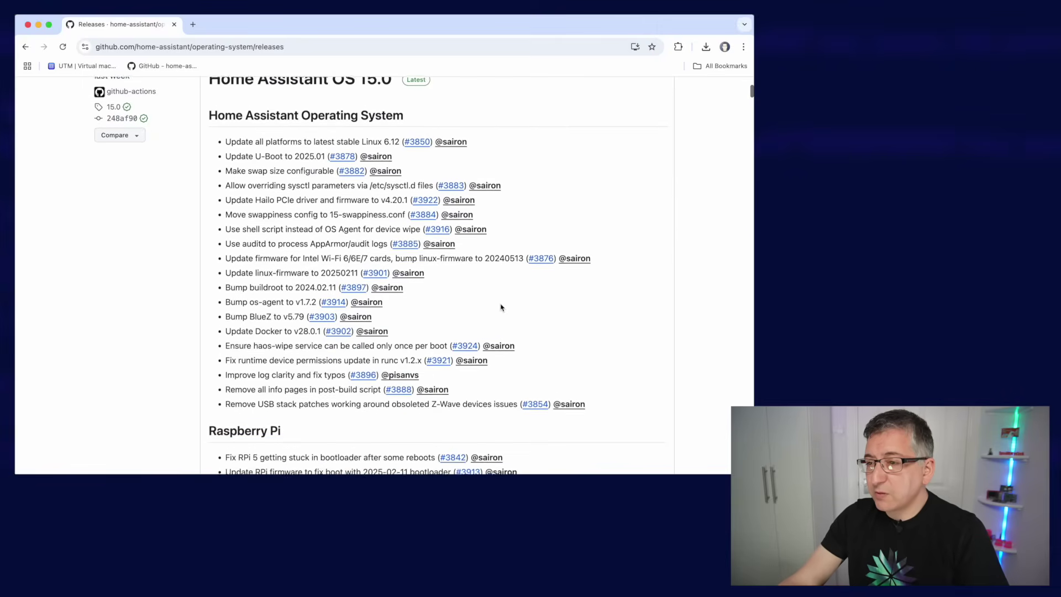
{"action": "scroll", "coordinate": [500, 307], "scroll_direction": "down", "scroll_amount": 15}
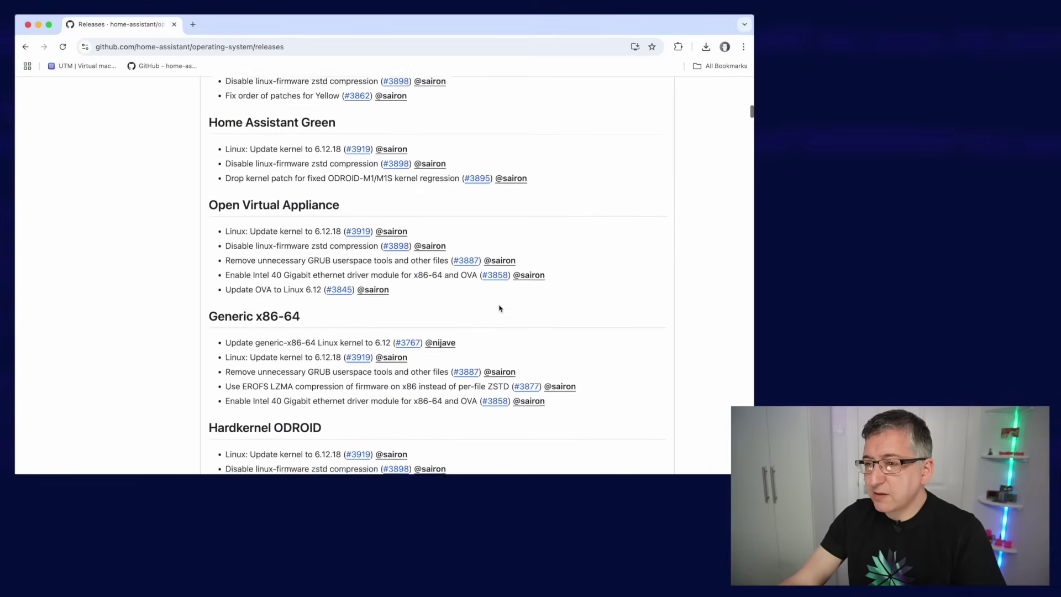
{"action": "scroll", "coordinate": [499, 309], "scroll_direction": "down", "scroll_amount": 15}
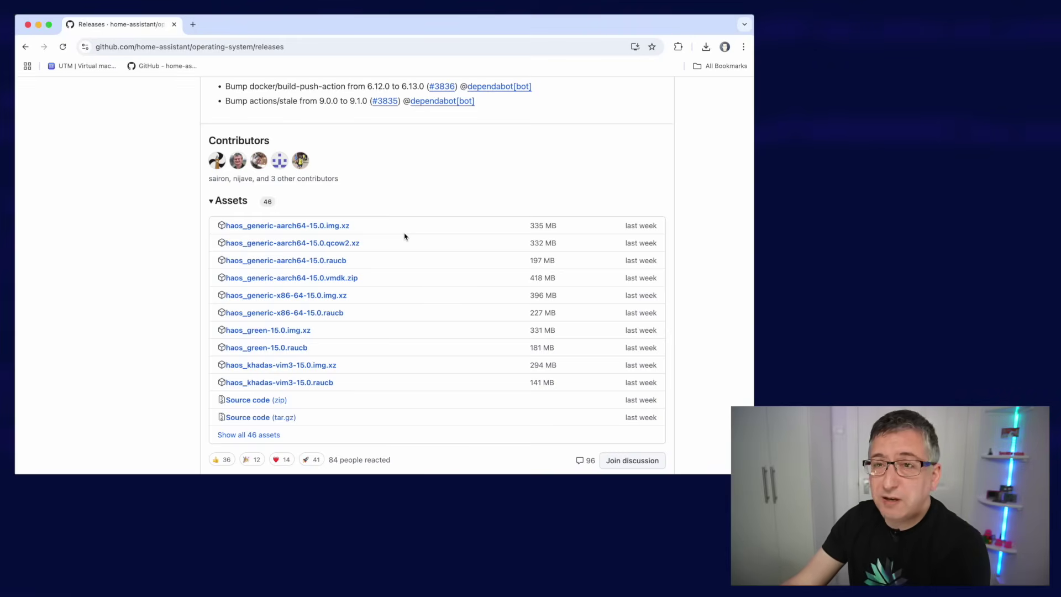
{"action": "left_click", "coordinate": [321, 249]}
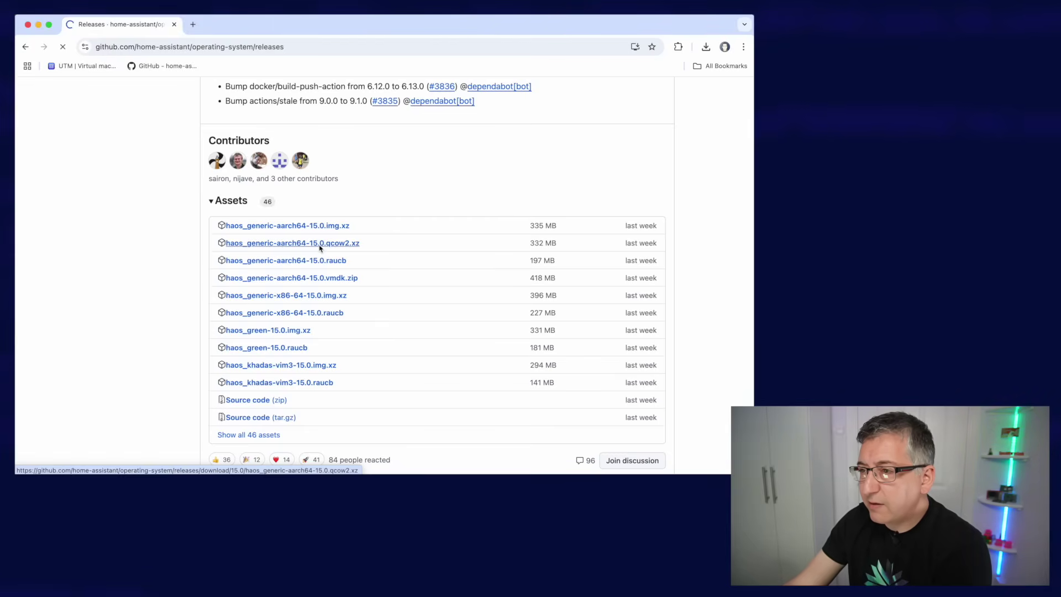
Step: Show the downloaded qcow2.xz archive in its folder, close the UTM installer window, and extract the archive
{"action": "left_click", "coordinate": [706, 48]}
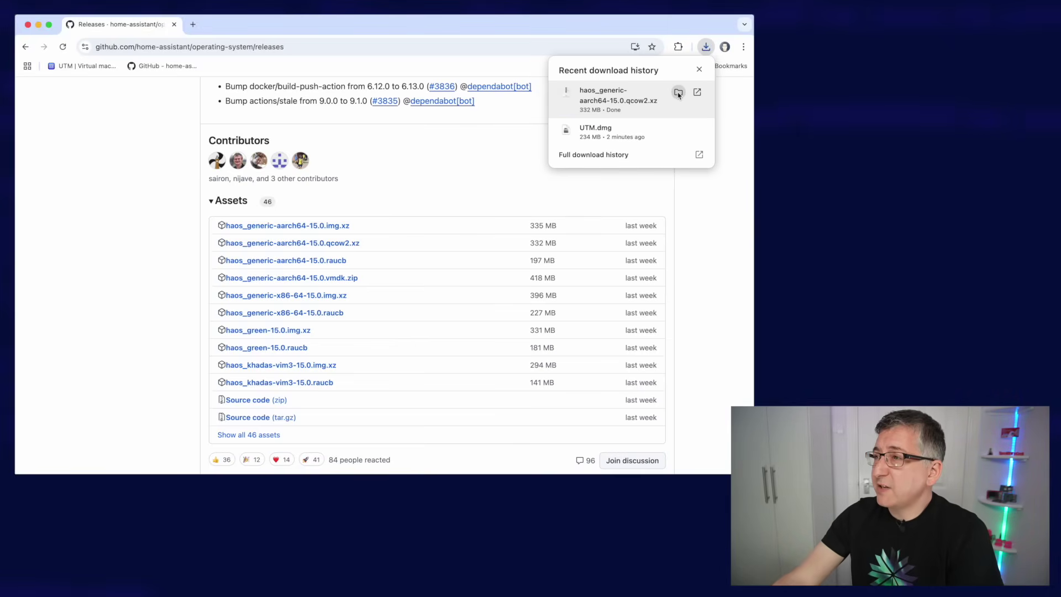
{"action": "left_click", "coordinate": [678, 92]}
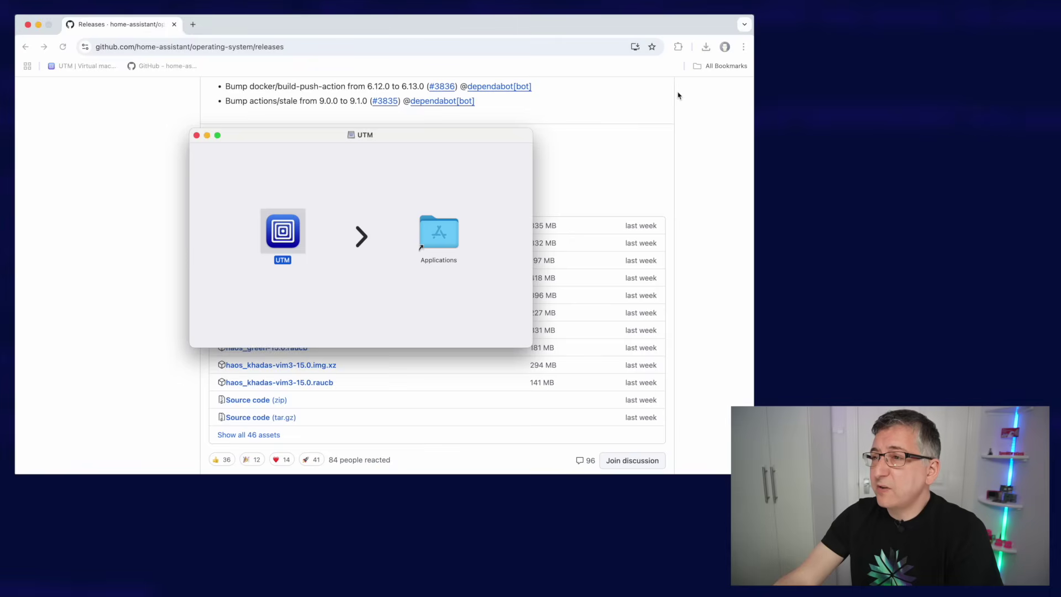
{"action": "left_click", "coordinate": [197, 136]}
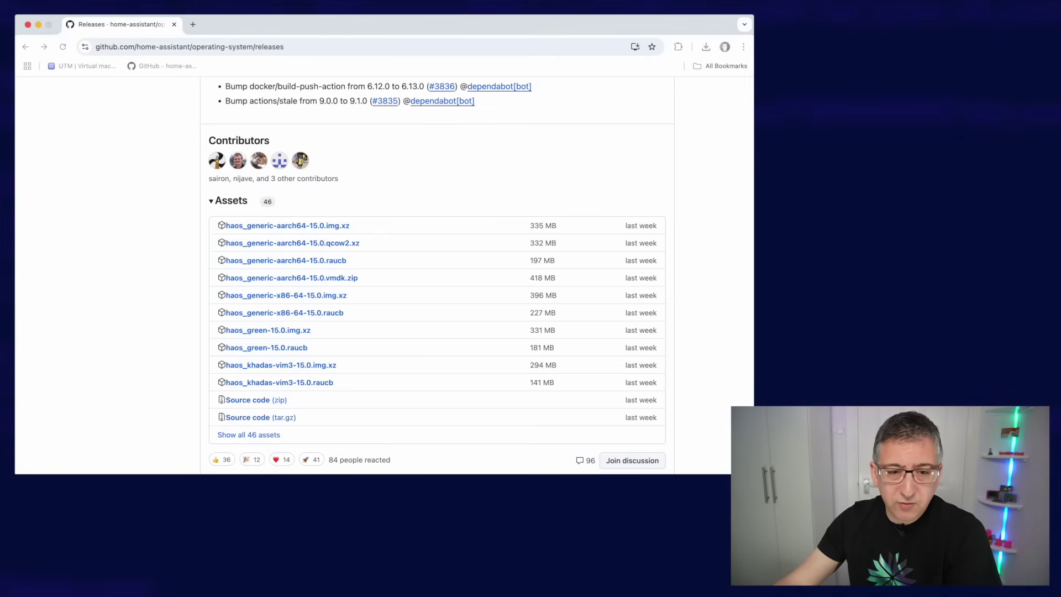
{"action": "left_click_drag", "start_coordinate": [1, 174], "coordinate": [346, 105]}
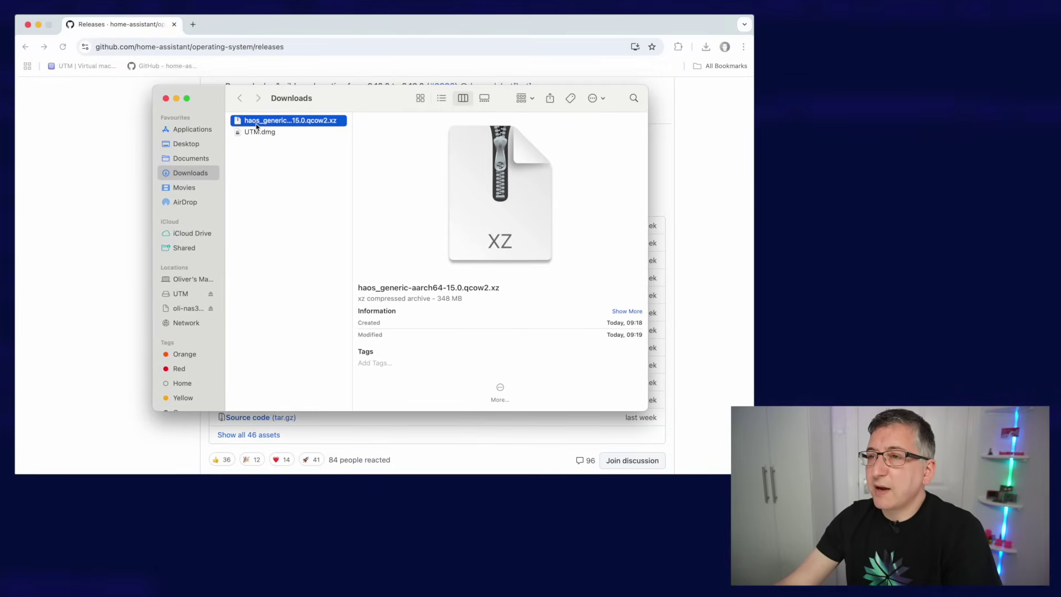
{"action": "double_click", "coordinate": [329, 126]}
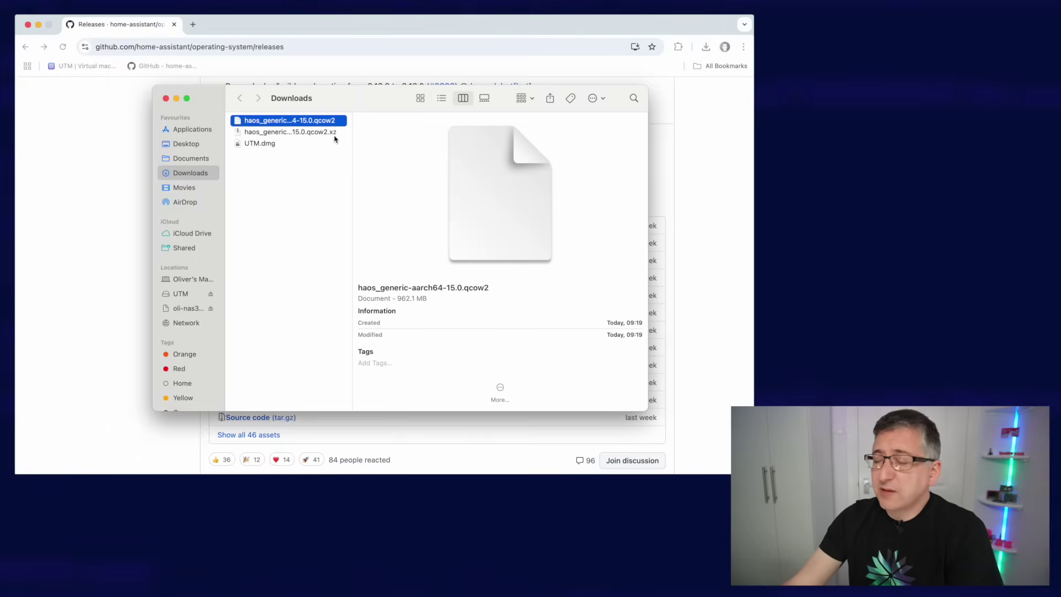
Step: Move the haos_generic-aarch64-15.0.qcow2.xz archive and UTM.dmg to the Bin, then select the extracted qcow2 image
{"action": "left_click", "coordinate": [318, 133]}
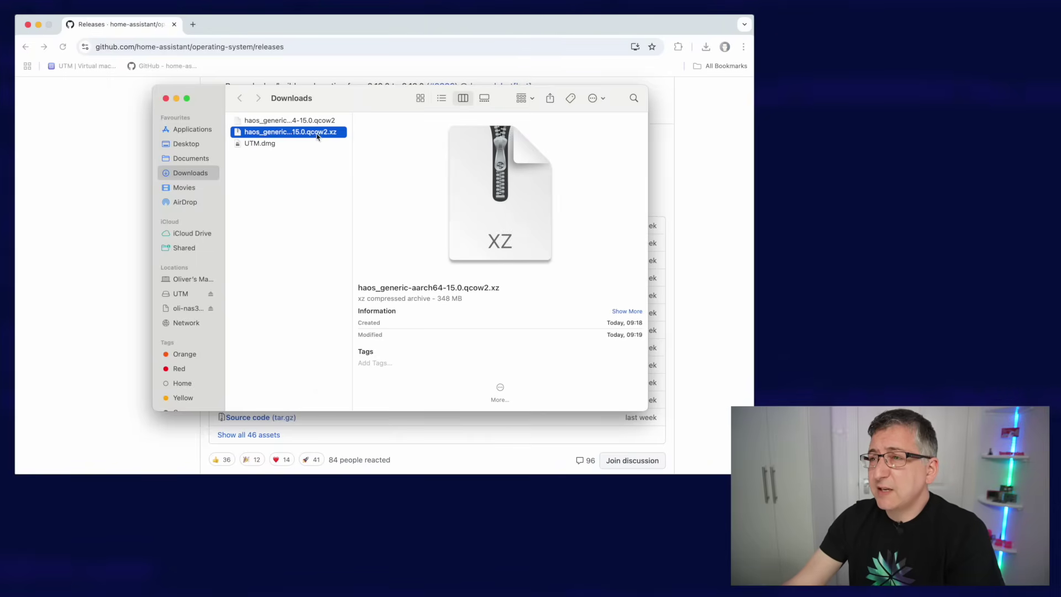
{"action": "right_click", "coordinate": [318, 136]}
{"action": "left_click", "coordinate": [355, 167]}
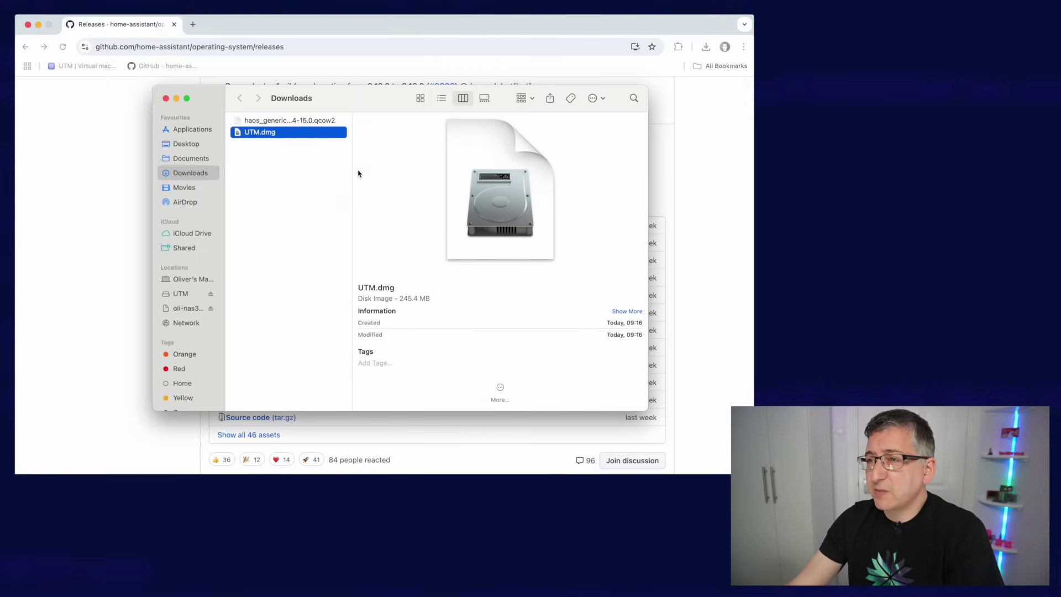
{"action": "right_click", "coordinate": [260, 138]}
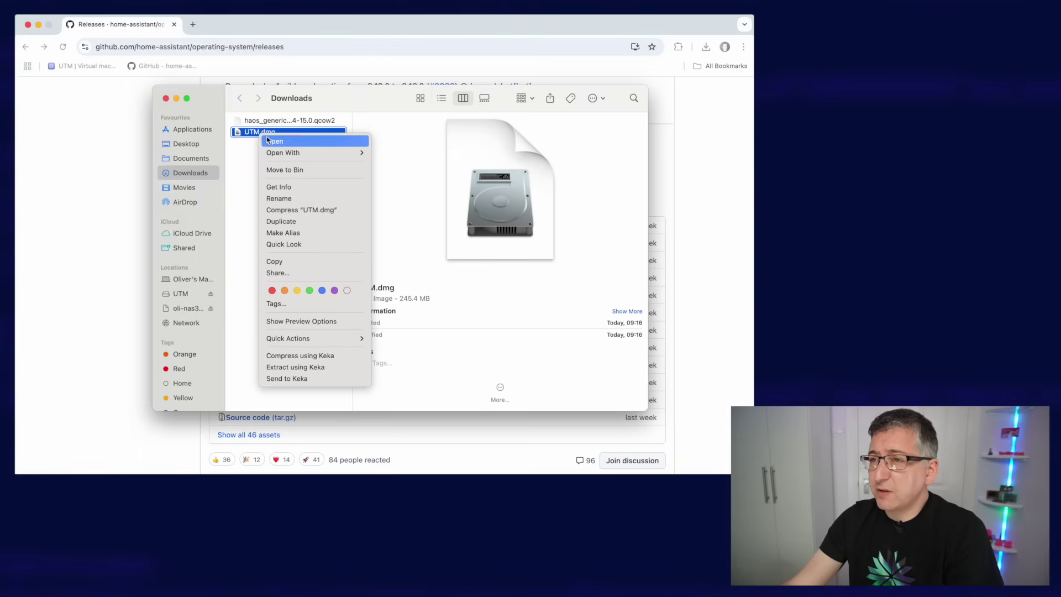
{"action": "left_click", "coordinate": [298, 168]}
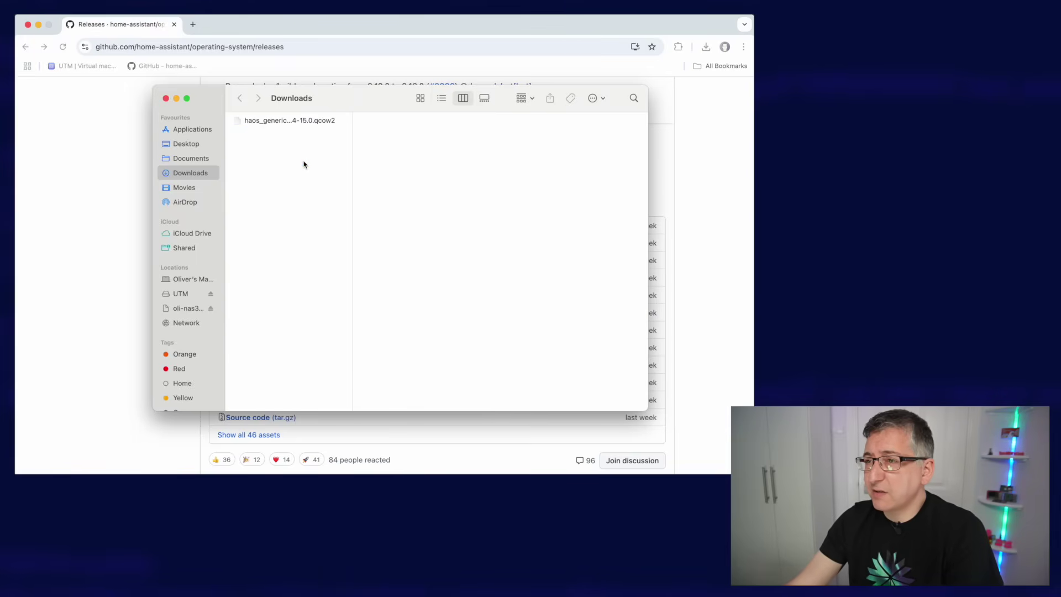
{"action": "left_click", "coordinate": [303, 121]}
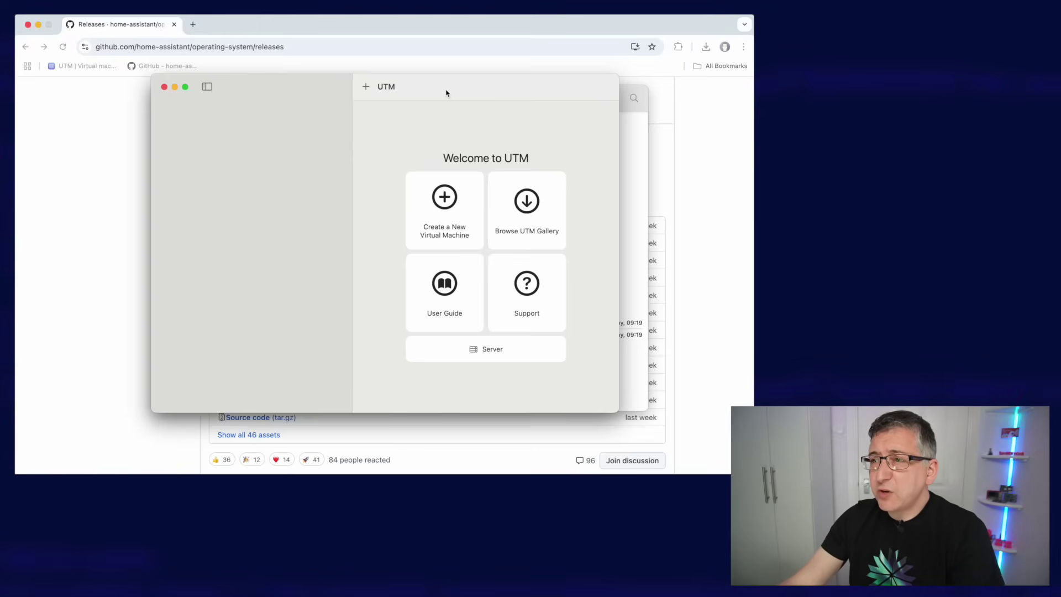
Step: Start a new virtualized machine in UTM with operating system Other and boot device None
{"action": "left_click", "coordinate": [444, 198]}
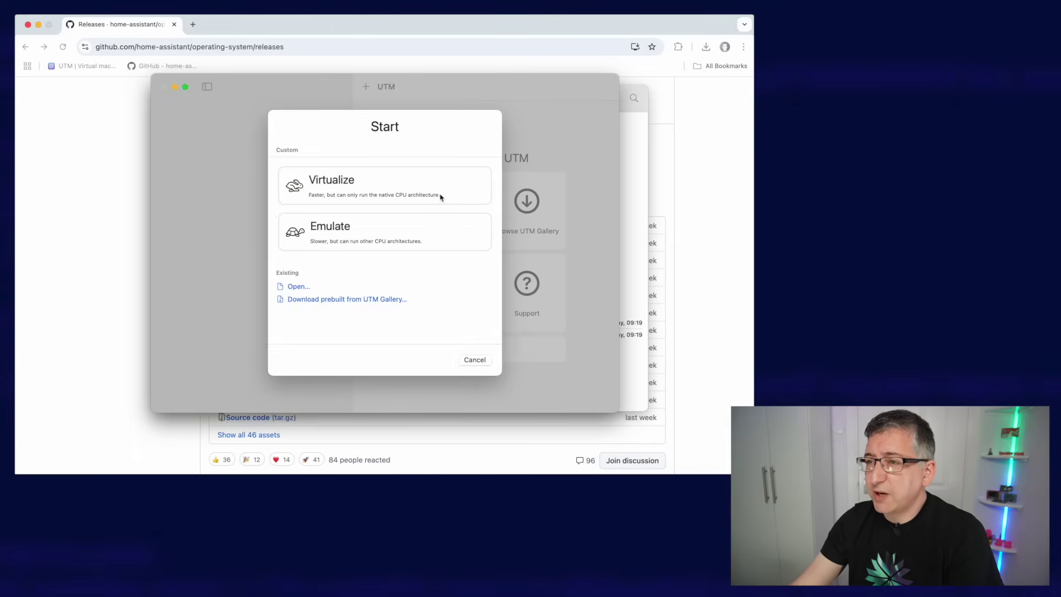
{"action": "left_click", "coordinate": [319, 184]}
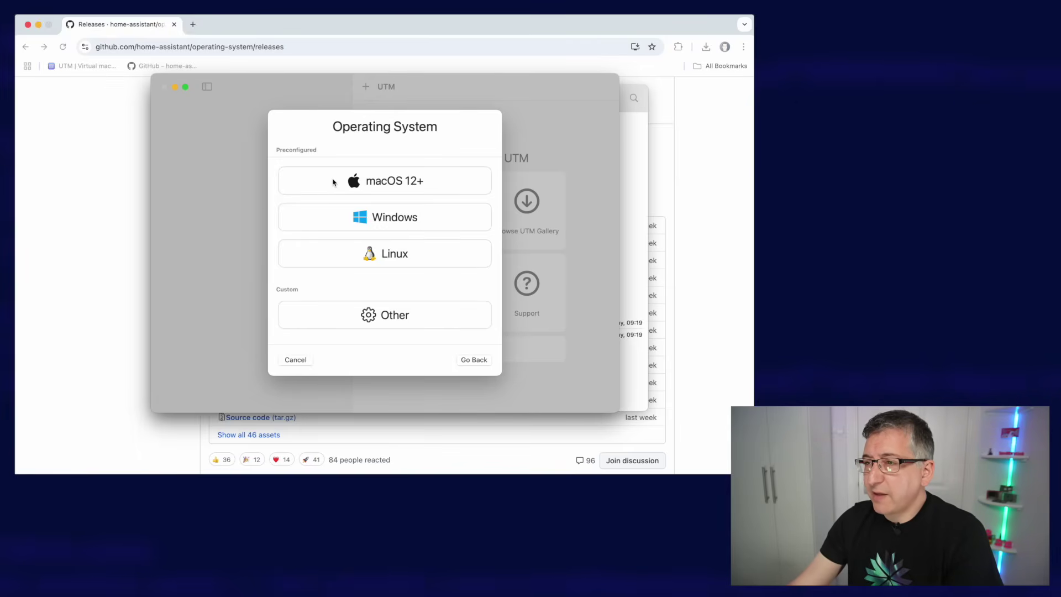
{"action": "left_click", "coordinate": [387, 314]}
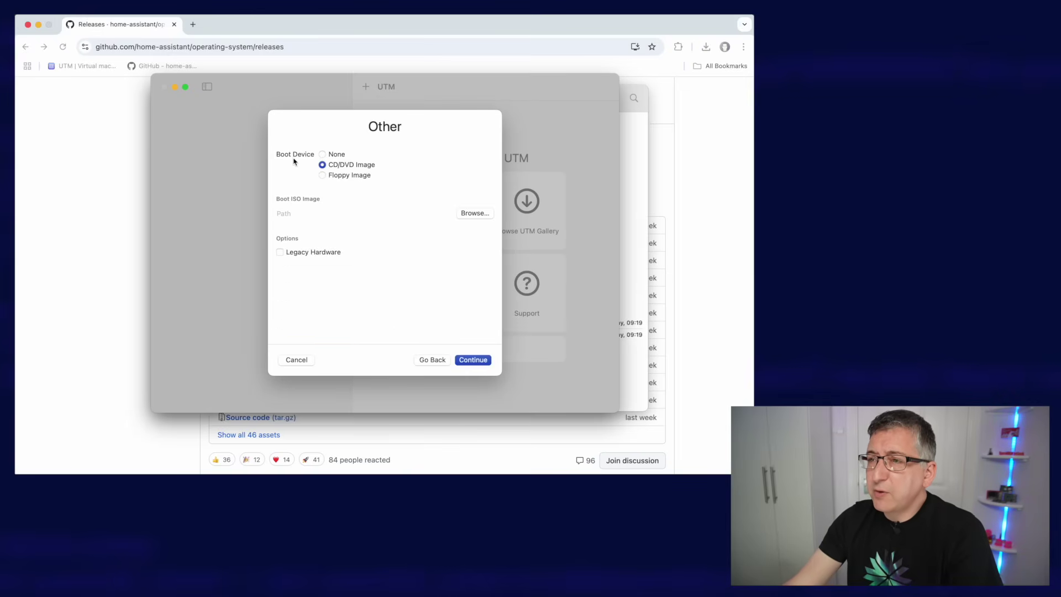
{"action": "left_click", "coordinate": [323, 155]}
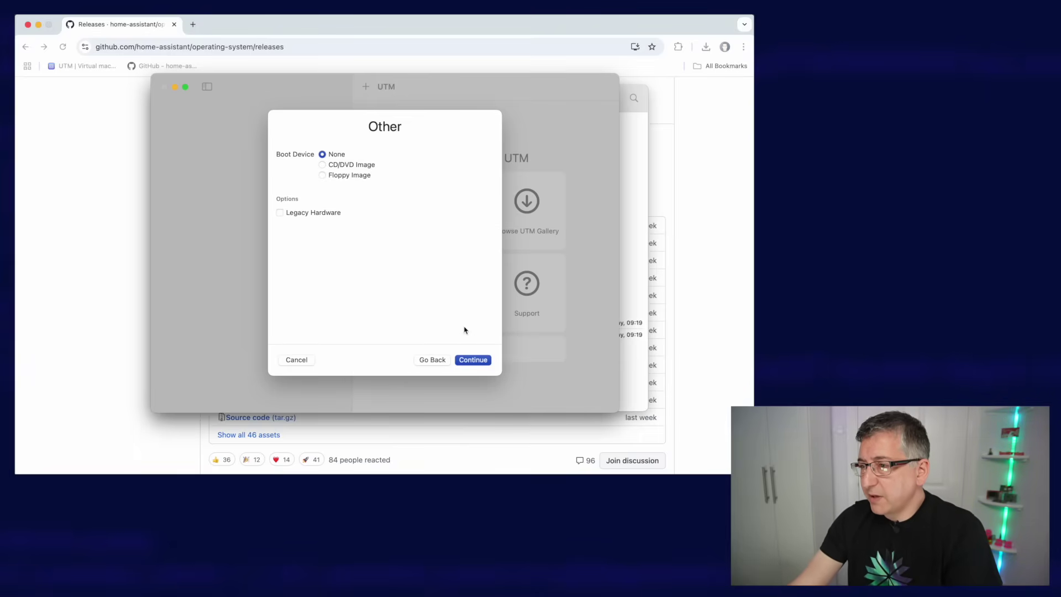
{"action": "left_click", "coordinate": [473, 360]}
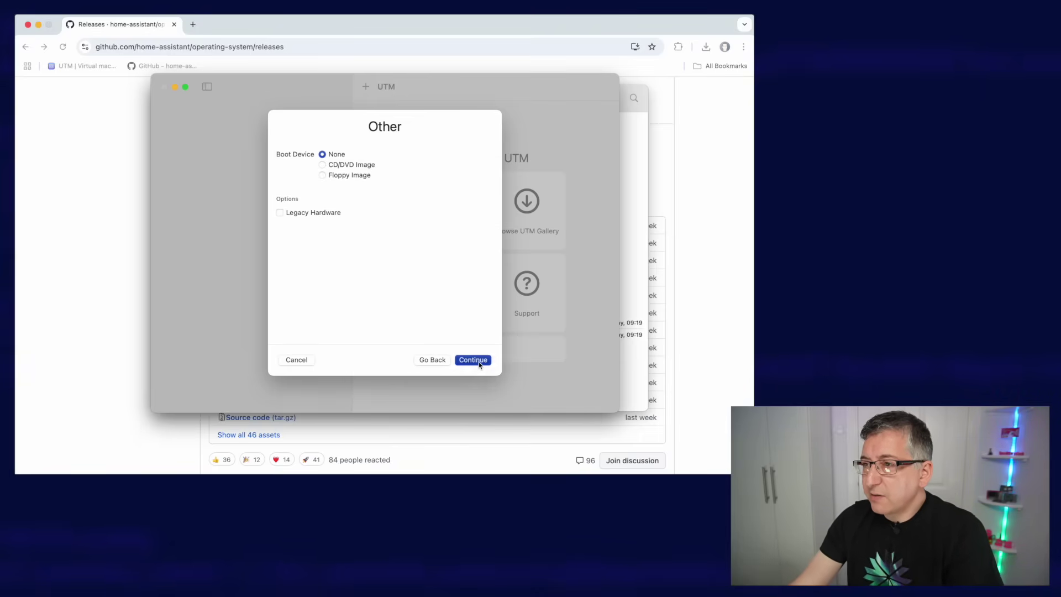
Step: Set the new virtual machine's memory to 2048 MiB
{"action": "double_click", "coordinate": [465, 170]}
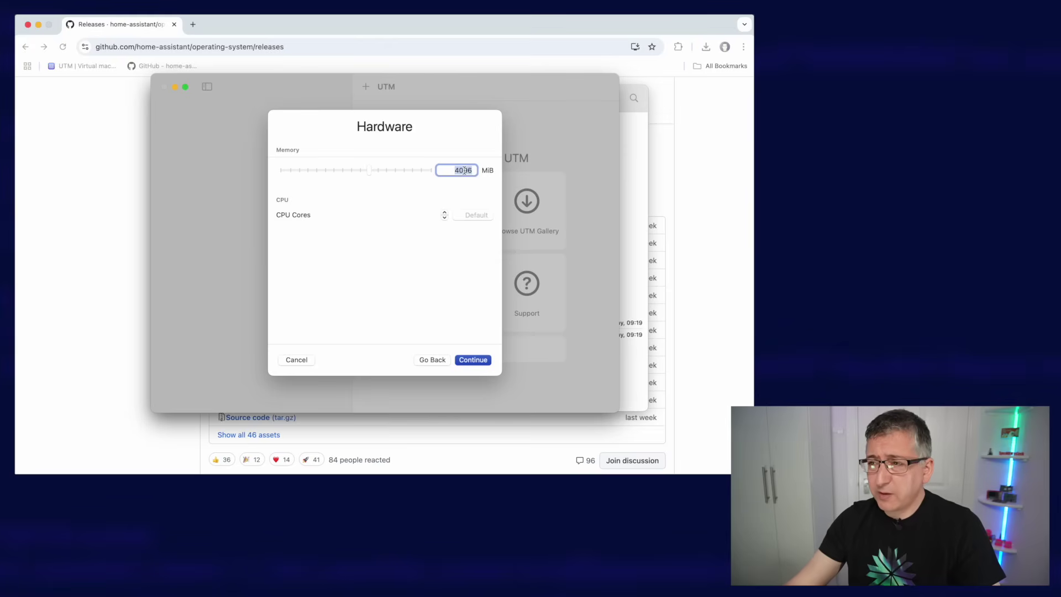
{"action": "key", "text": "BackSpace"}
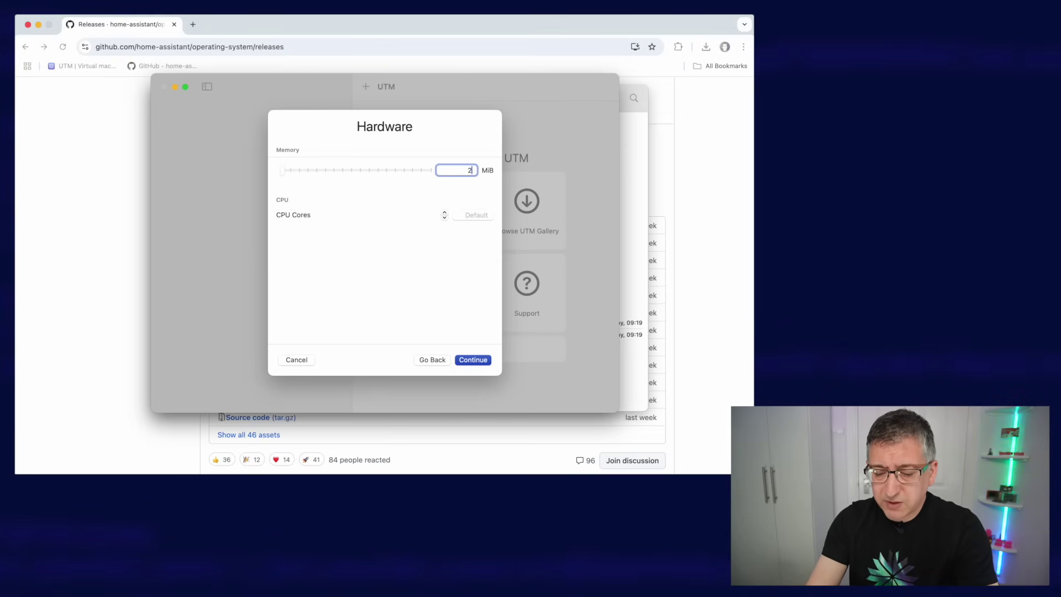
{"action": "type", "text": "2048"}
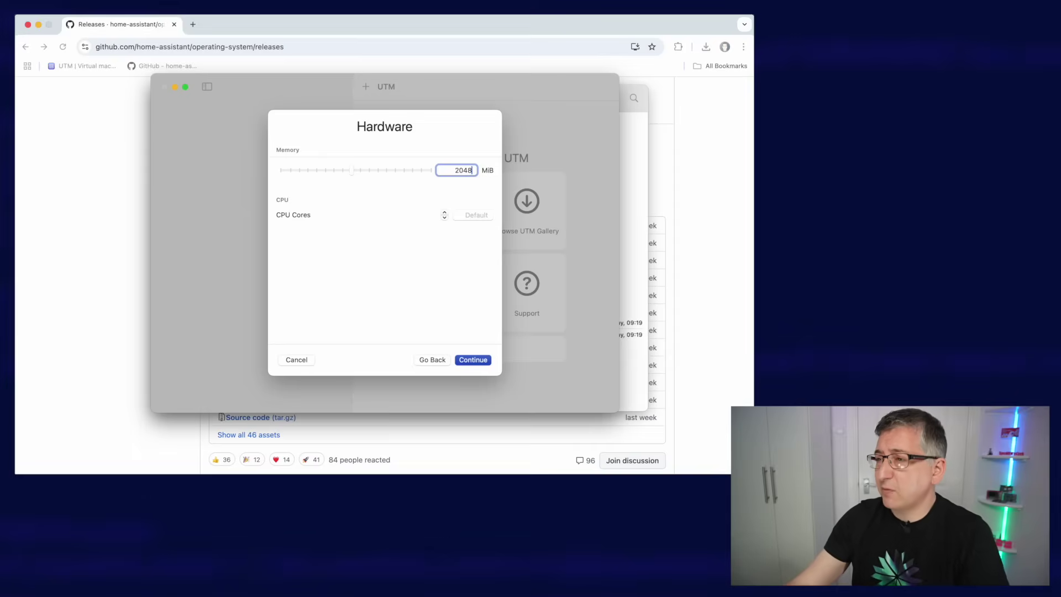
{"action": "left_click", "coordinate": [458, 257]}
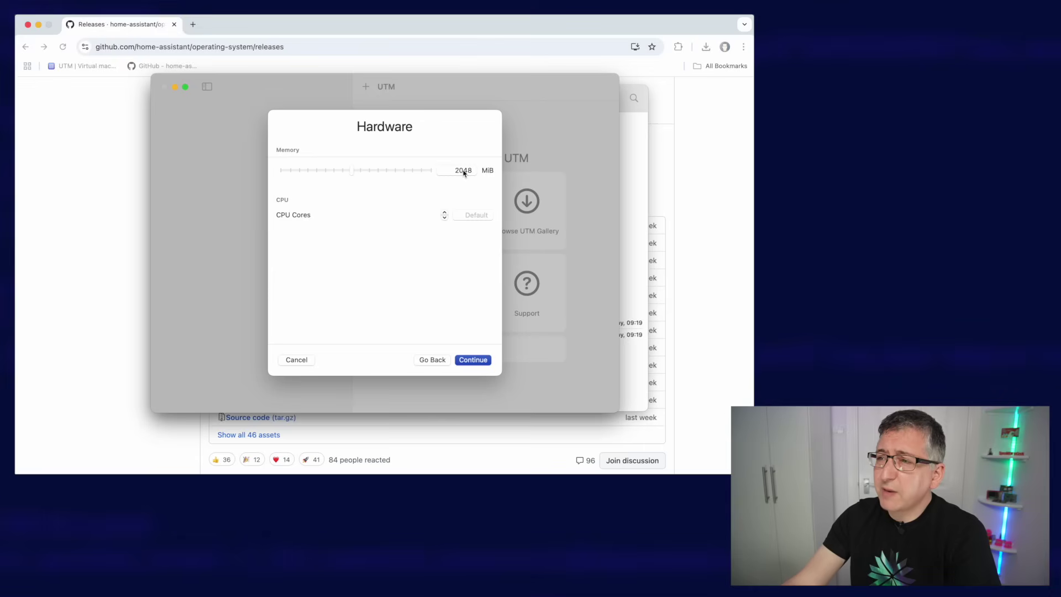
Step: Set the virtual machine's CPU cores to 2, accept 64 GiB of storage and leave the shared directory empty
{"action": "left_click", "coordinate": [445, 213]}
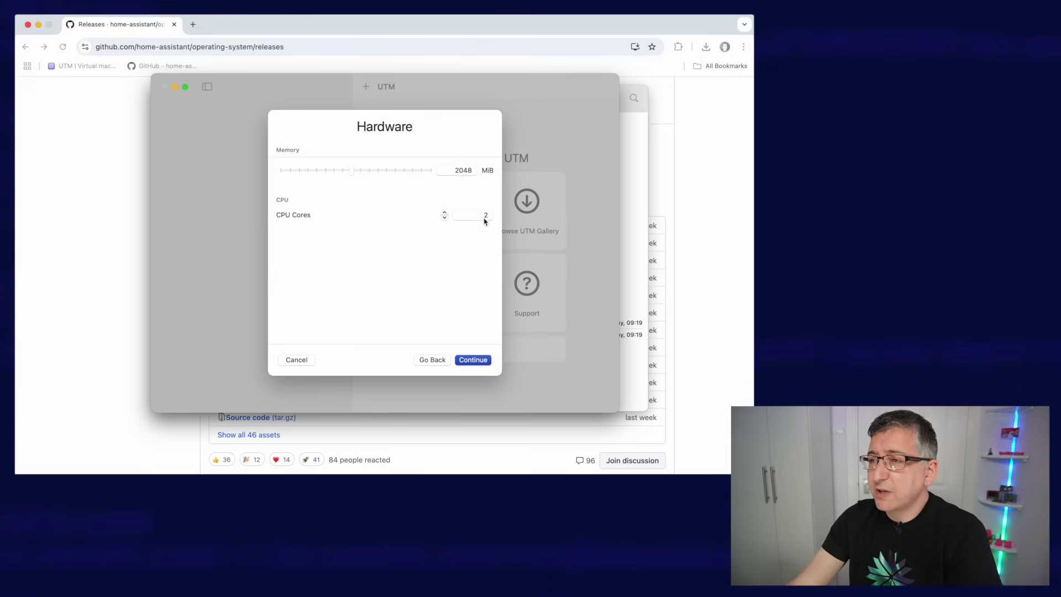
{"action": "left_click", "coordinate": [475, 364]}
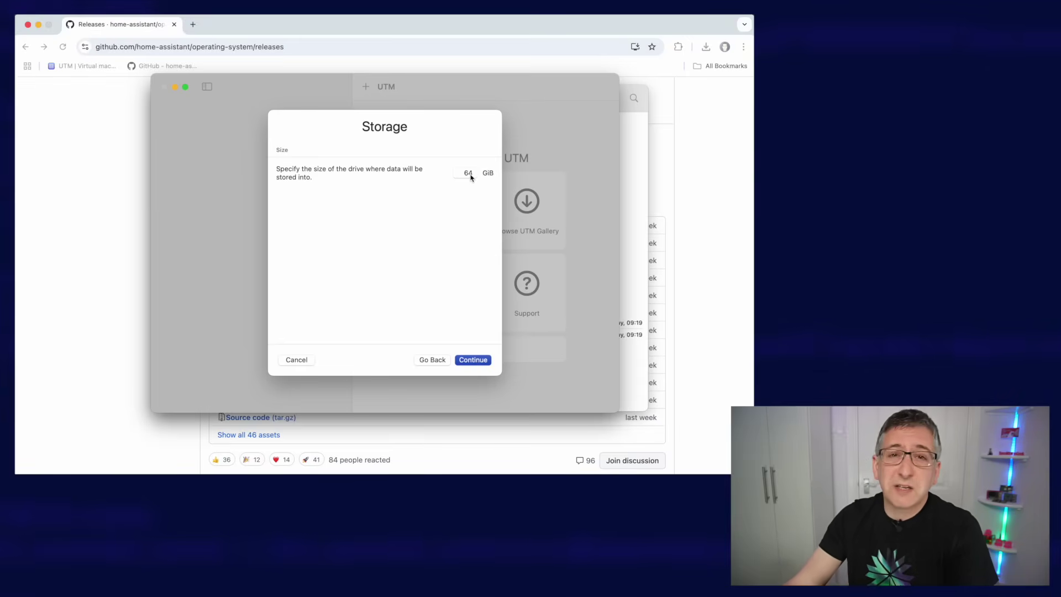
{"action": "left_click", "coordinate": [475, 361]}
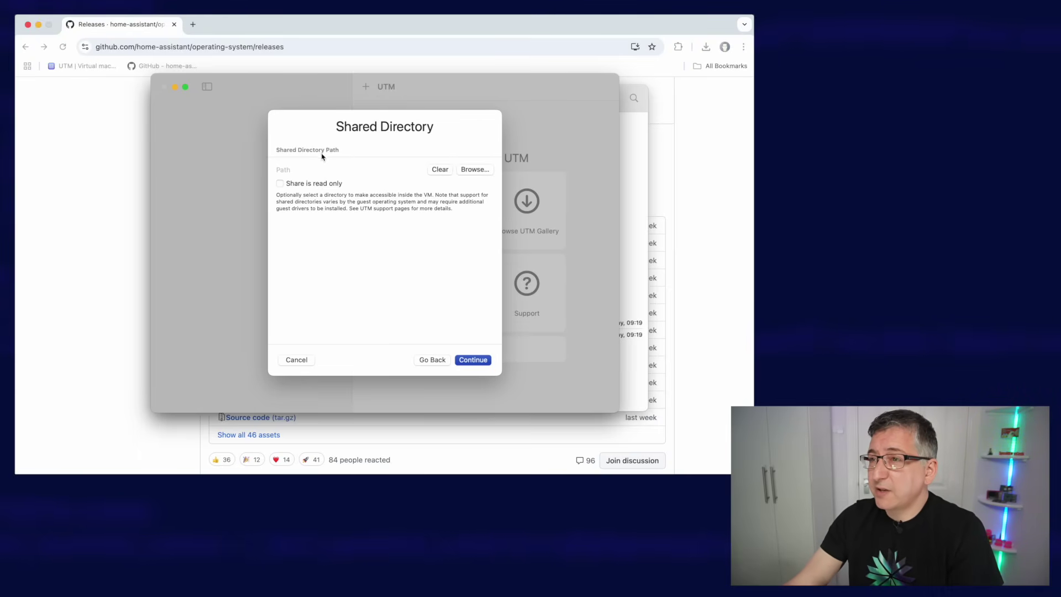
{"action": "left_click", "coordinate": [473, 360]}
Step: Name the virtual machine Home Assistant STTG Demo, enable Open VM Settings and save it
{"action": "triple_click", "coordinate": [430, 148]}
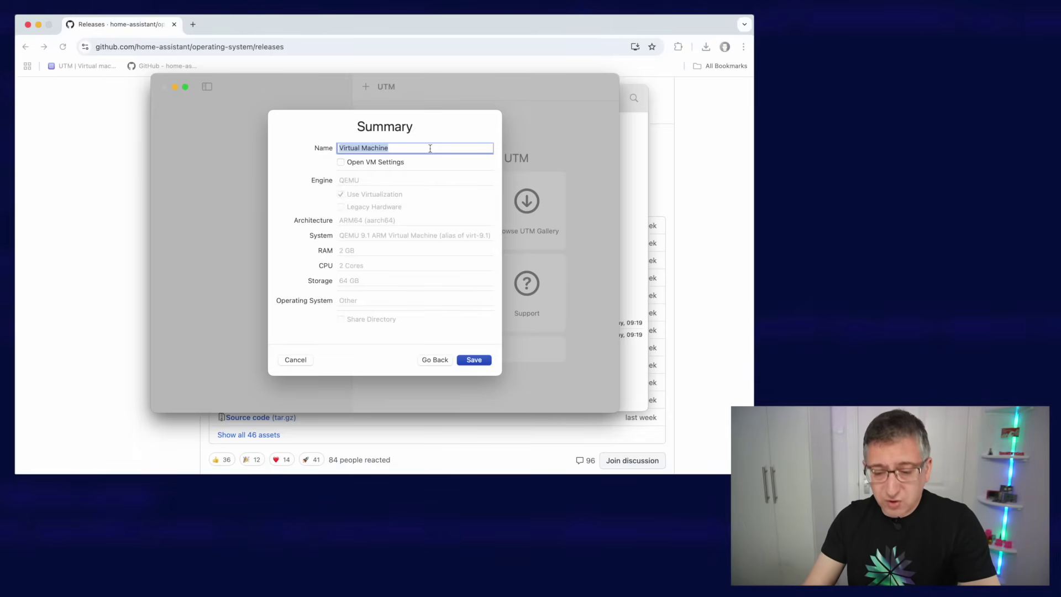
{"action": "type", "text": "Home As"}
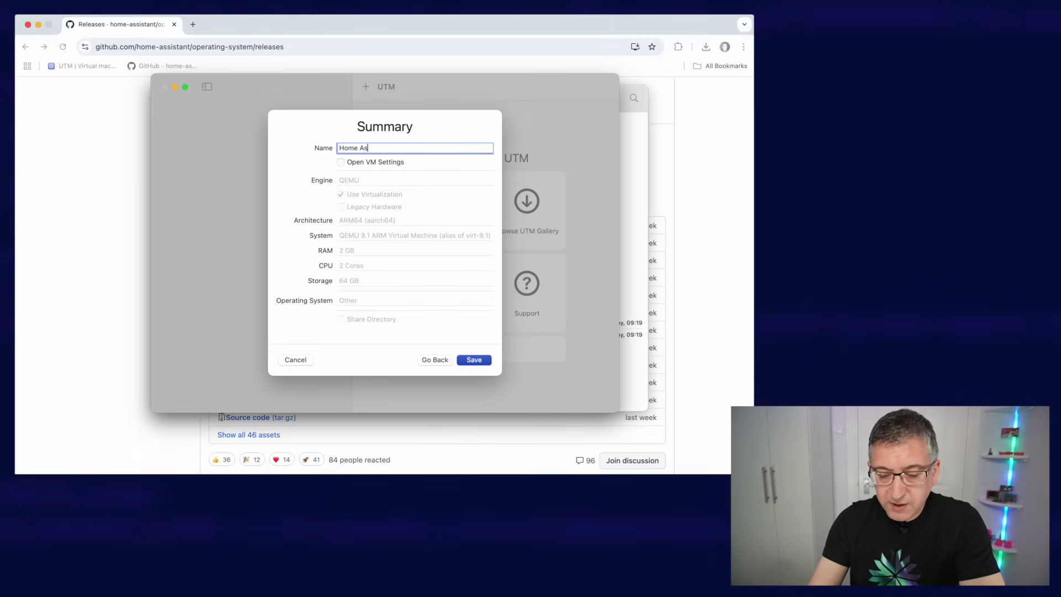
{"action": "type", "text": "sistant STT"}
{"action": "type", "text": "G Demo"}
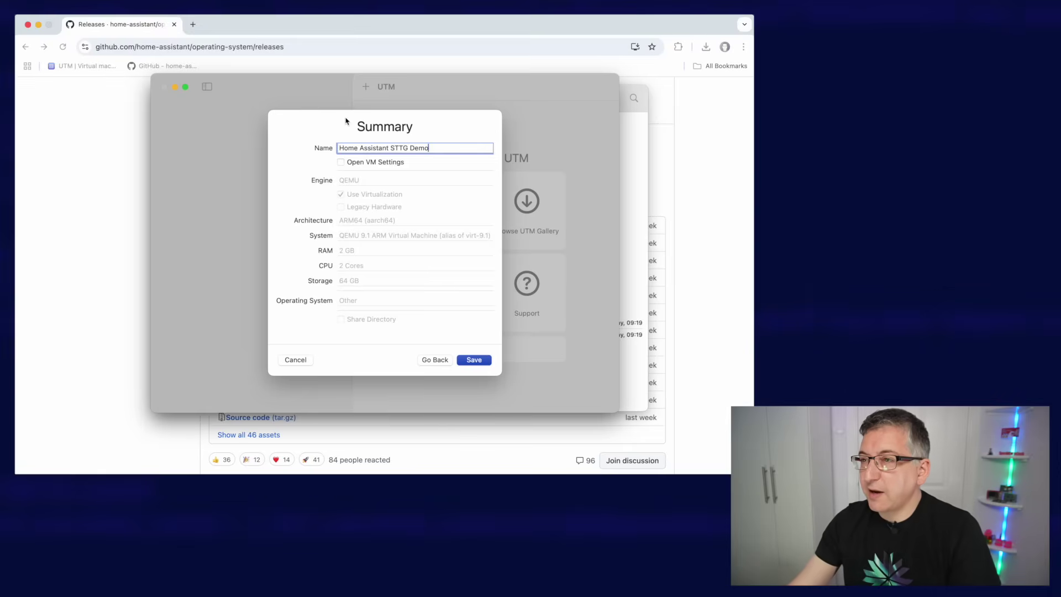
{"action": "left_click", "coordinate": [342, 163]}
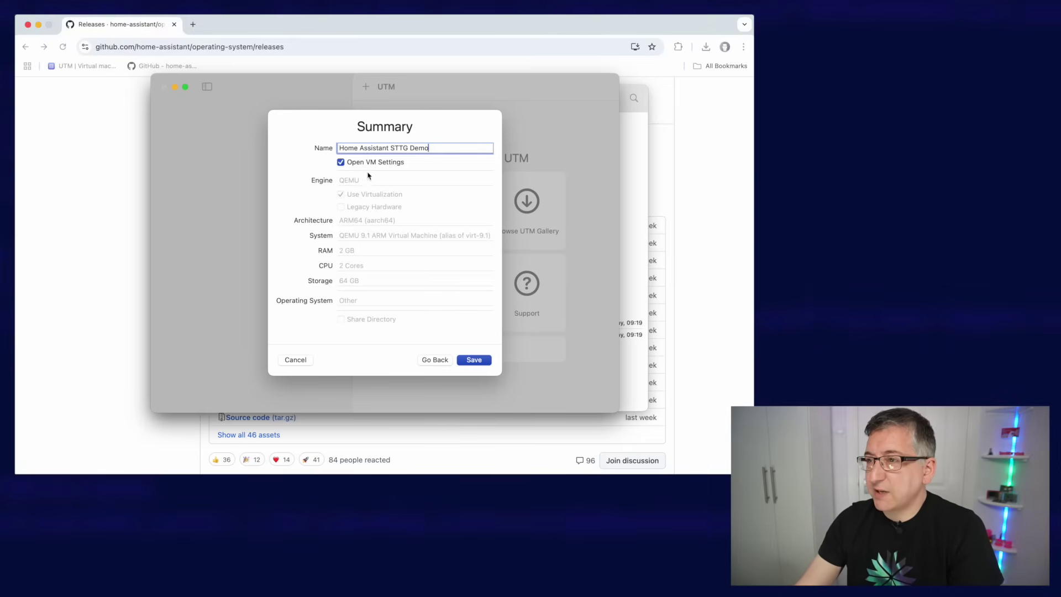
{"action": "left_click", "coordinate": [474, 360]}
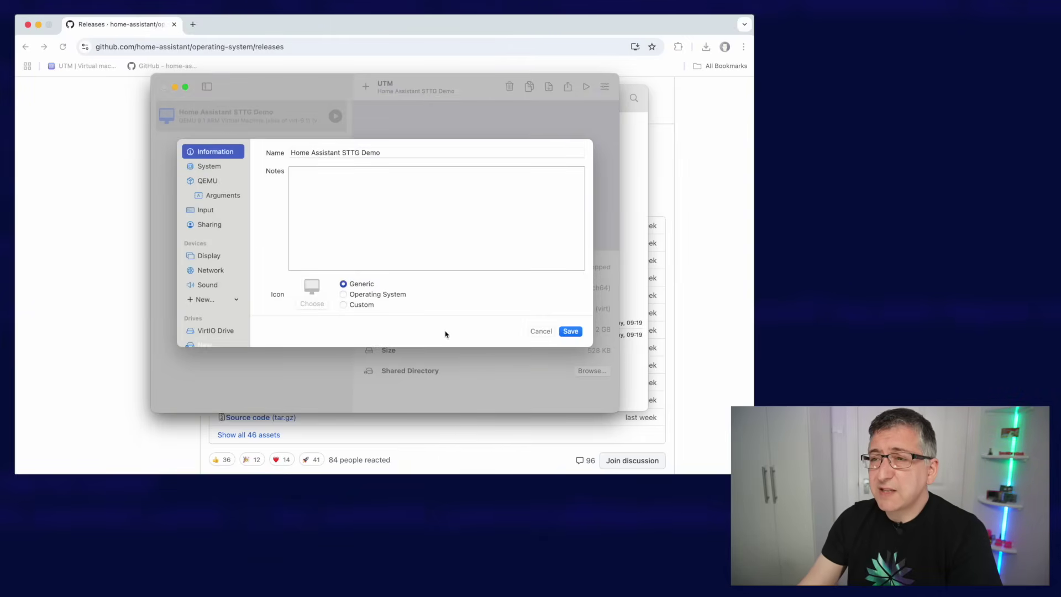
Step: Review the virtual machine's System hardware and QEMU tweak settings, and save the configuration
{"action": "left_click", "coordinate": [209, 167]}
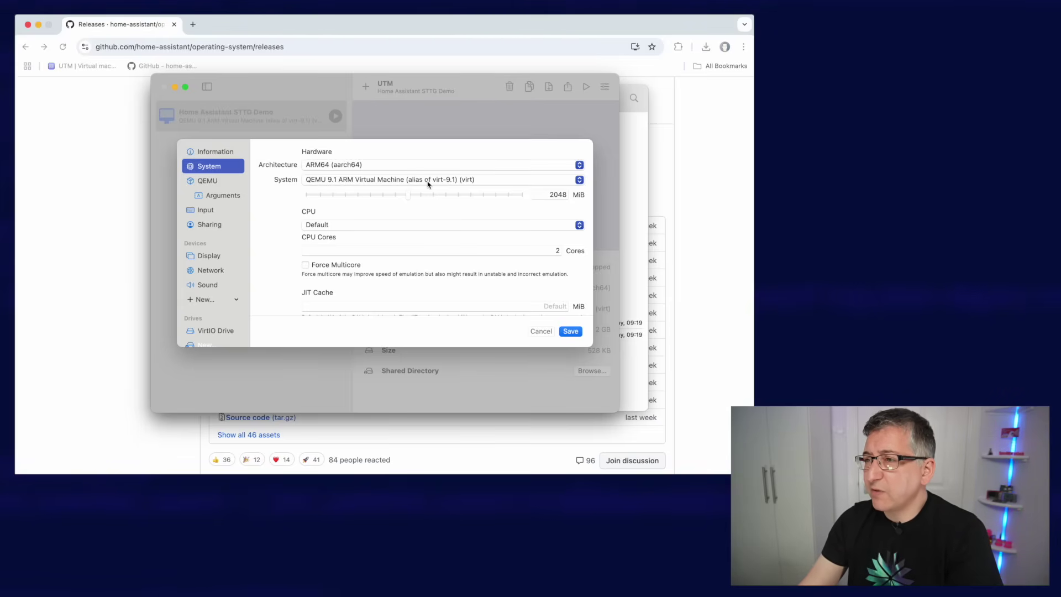
{"action": "scroll", "coordinate": [394, 232], "scroll_direction": "down", "scroll_amount": 2}
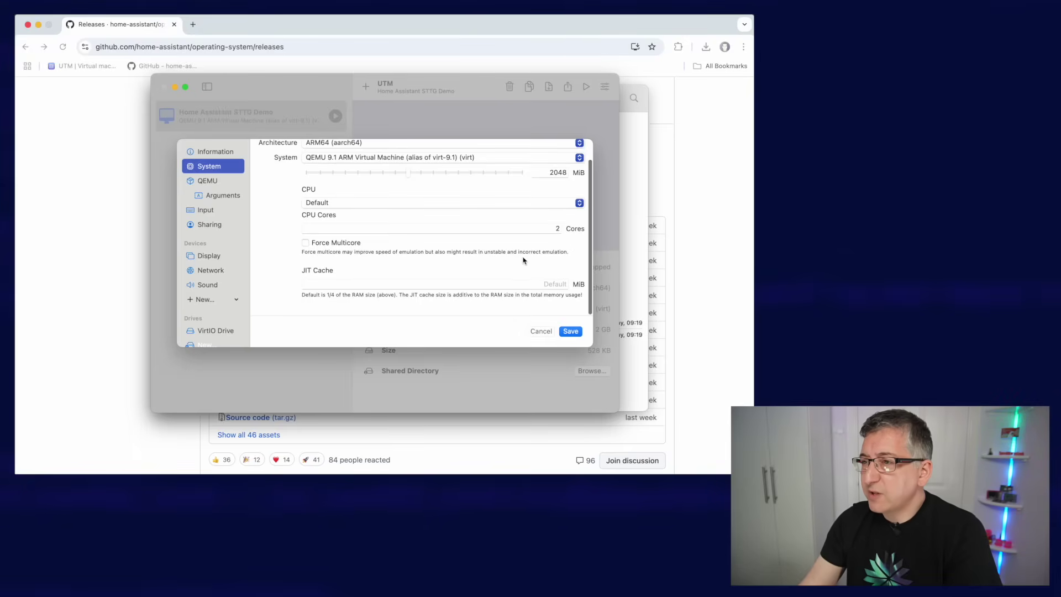
{"action": "scroll", "coordinate": [523, 260], "scroll_direction": "up", "scroll_amount": 2}
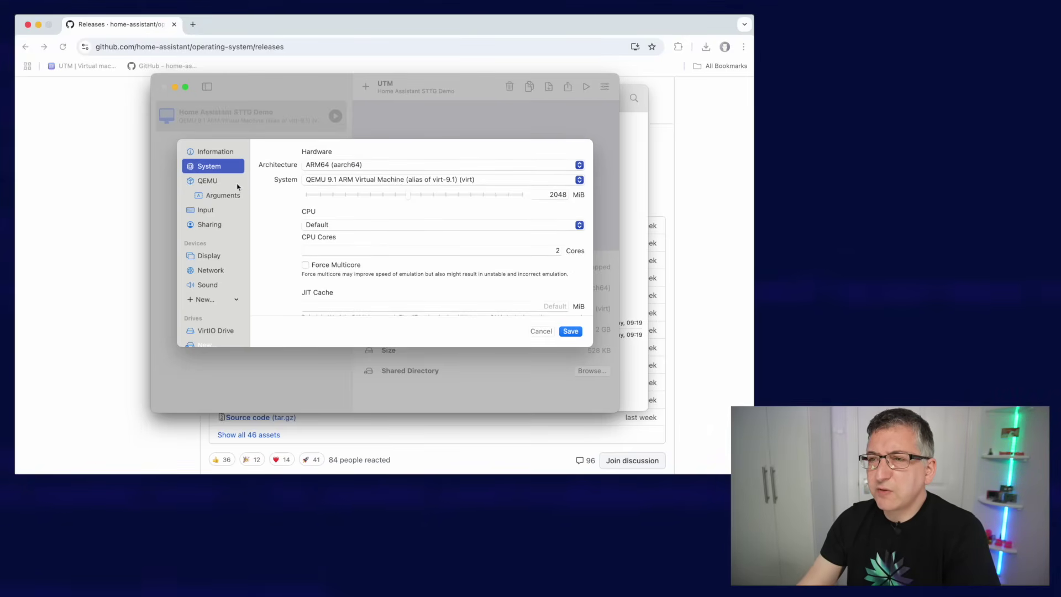
{"action": "left_click", "coordinate": [214, 181]}
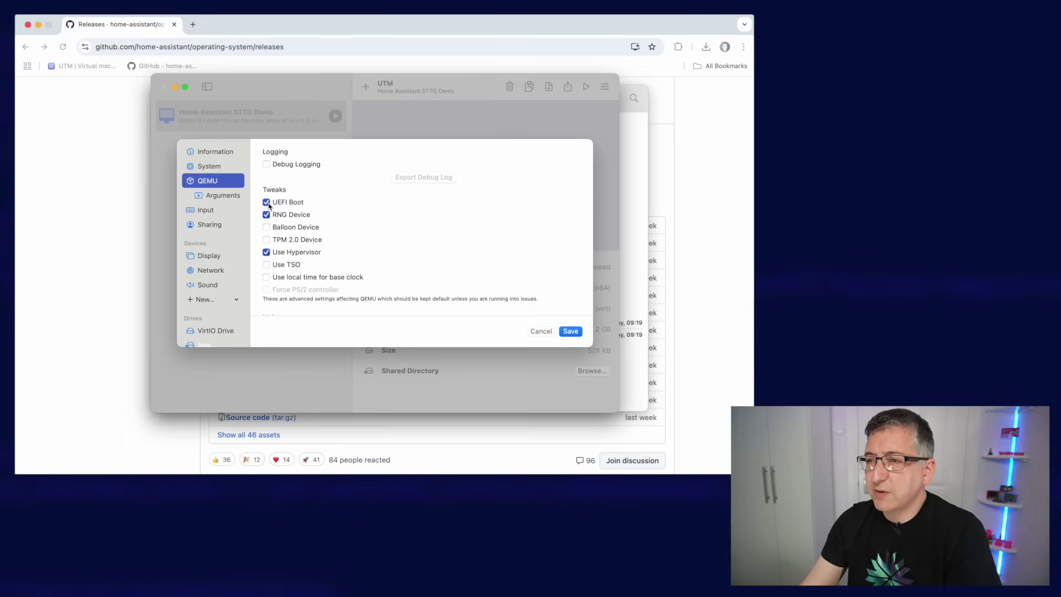
{"action": "scroll", "coordinate": [321, 218], "scroll_direction": "down", "scroll_amount": 3}
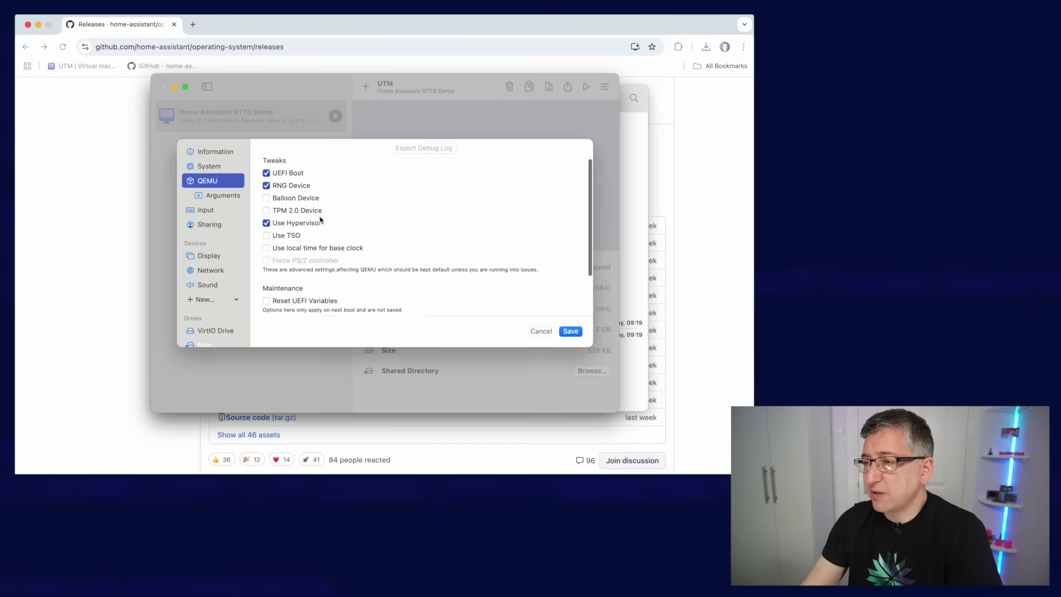
{"action": "scroll", "coordinate": [321, 219], "scroll_direction": "down", "scroll_amount": 2}
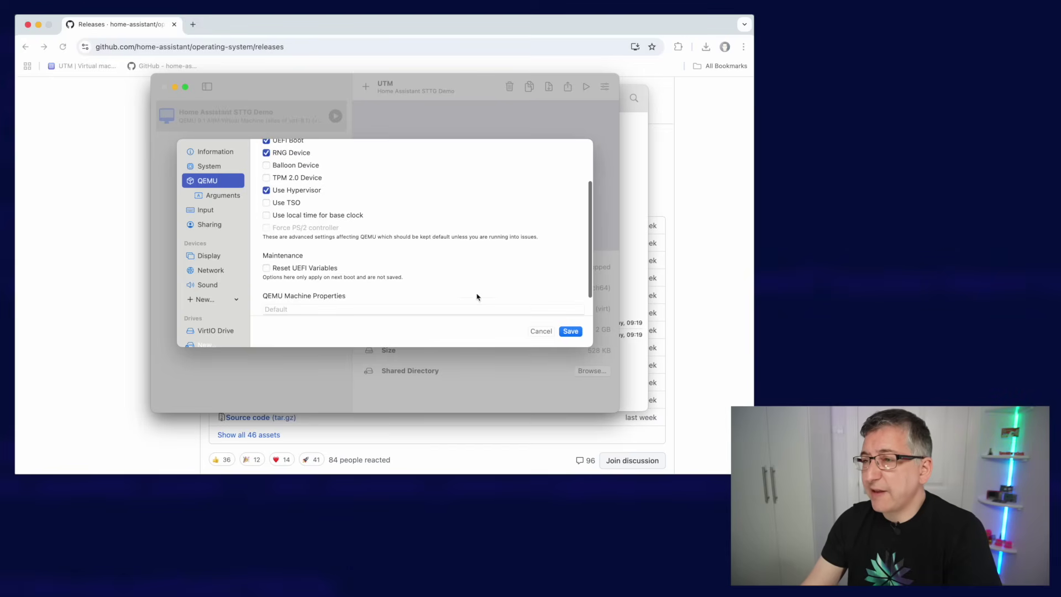
{"action": "left_click", "coordinate": [571, 332]}
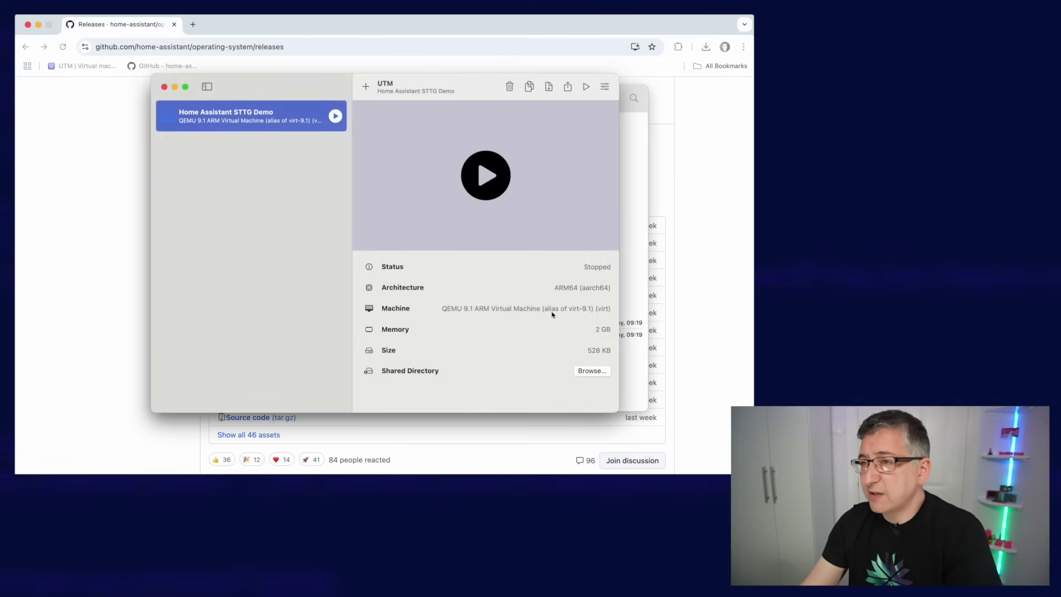
Step: Edit the virtual machine to use virtio-gpu-pci as its emulated display card and save the settings
{"action": "right_click", "coordinate": [235, 123]}
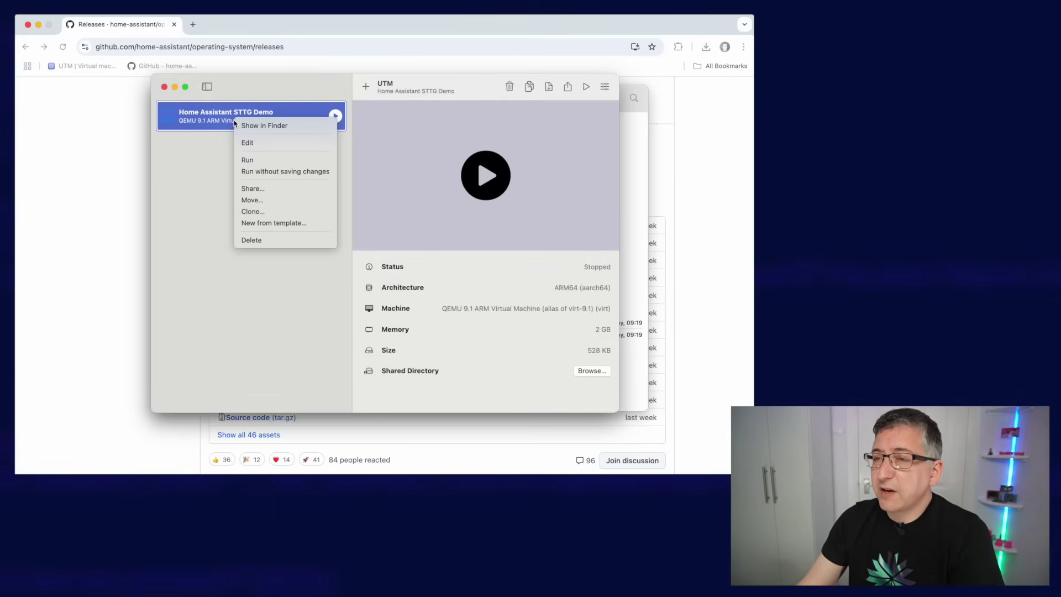
{"action": "left_click", "coordinate": [283, 142]}
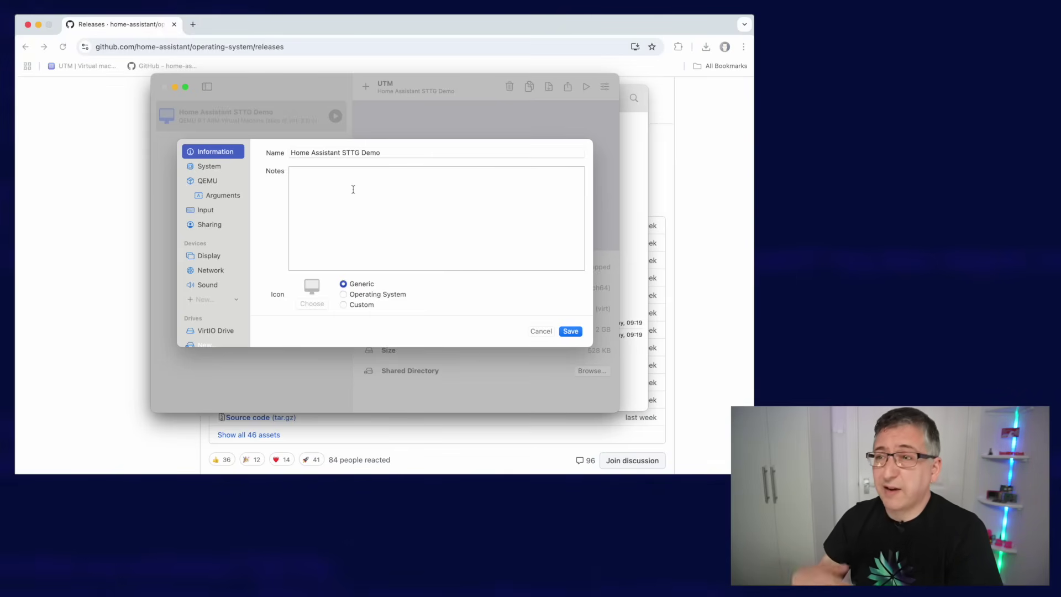
{"action": "left_click", "coordinate": [215, 260]}
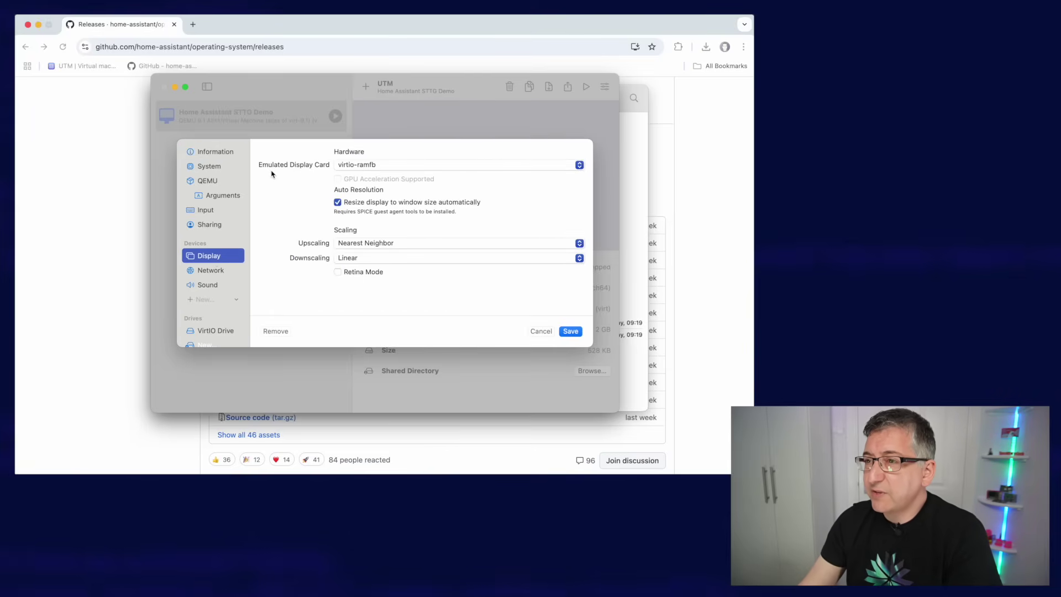
{"action": "left_click", "coordinate": [405, 166]}
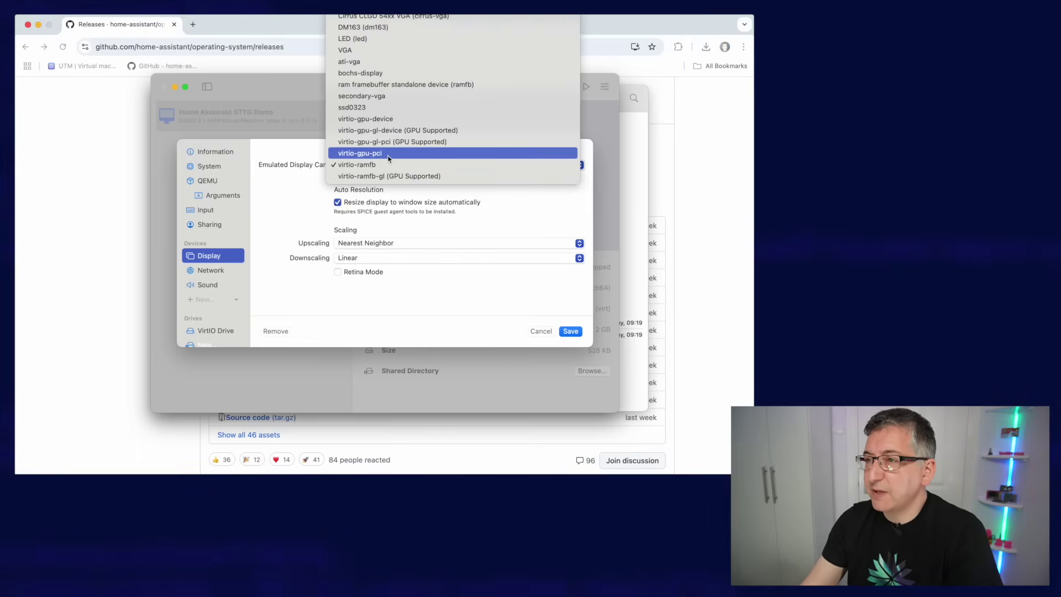
{"action": "left_click", "coordinate": [388, 158]}
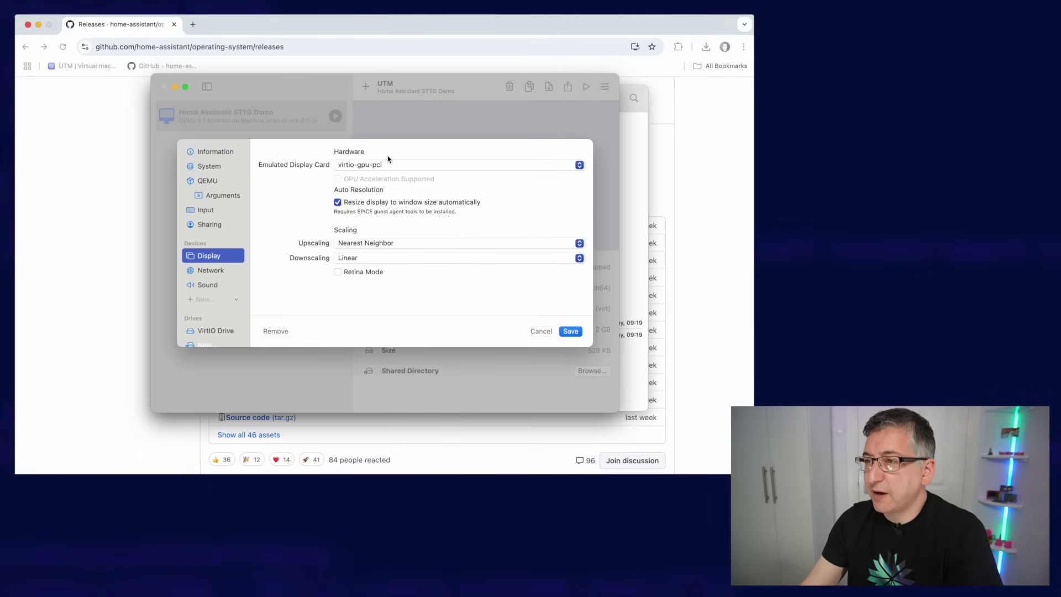
{"action": "left_click", "coordinate": [571, 331]}
Step: Edit the virtual machine to use the Bridged (Advanced) network mode and save the settings
{"action": "right_click", "coordinate": [255, 123]}
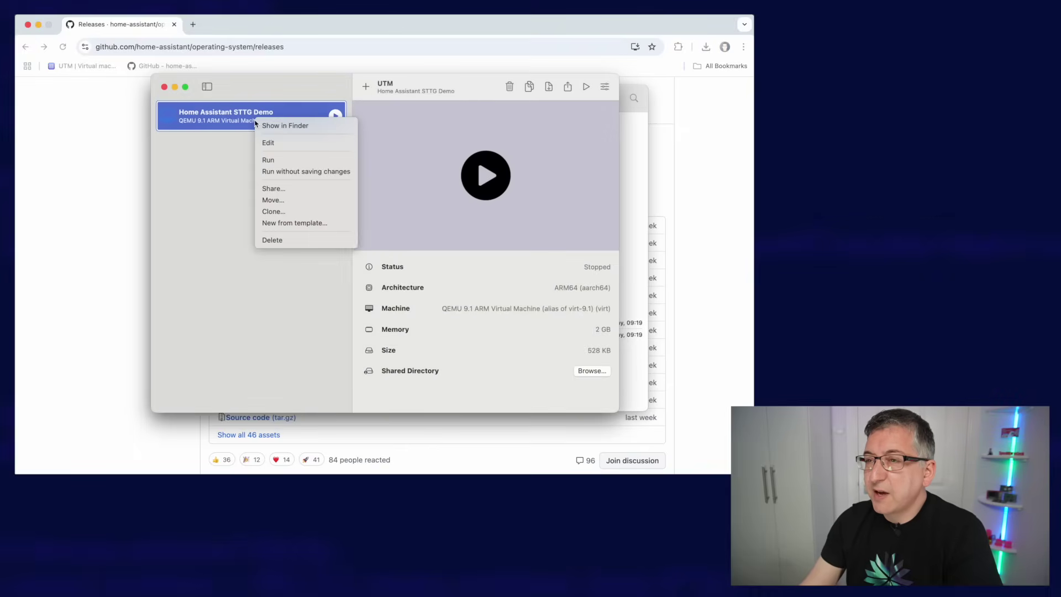
{"action": "left_click", "coordinate": [283, 145]}
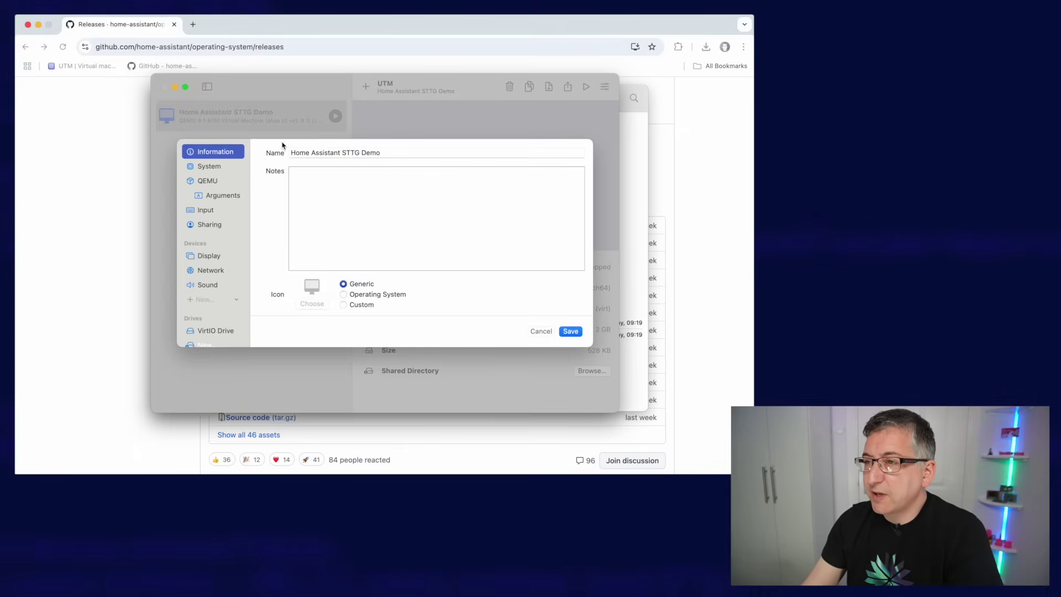
{"action": "left_click", "coordinate": [211, 269]}
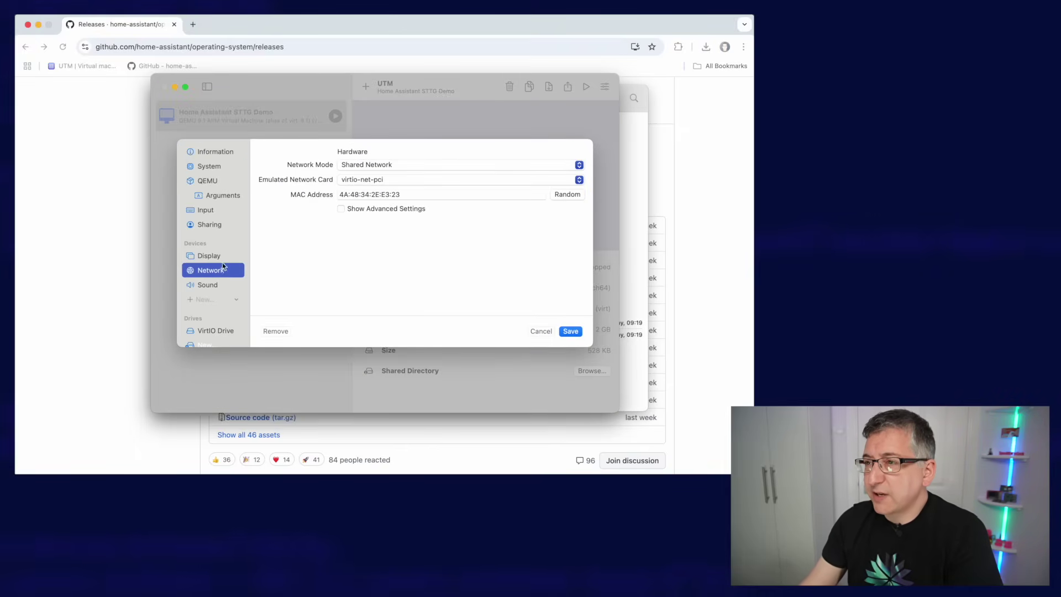
{"action": "left_click", "coordinate": [379, 166]}
{"action": "left_click", "coordinate": [379, 187]}
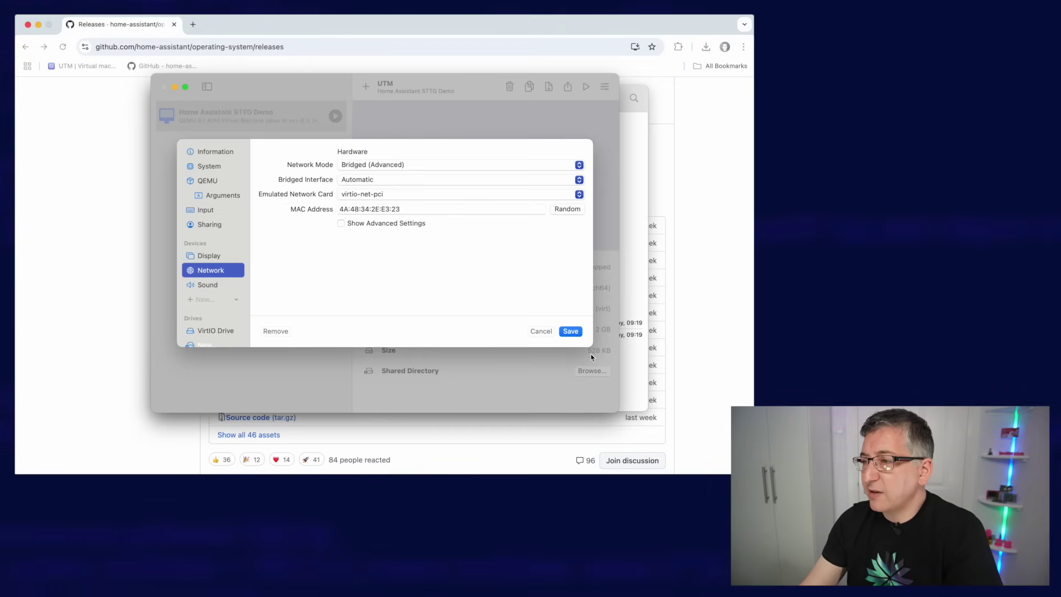
{"action": "left_click", "coordinate": [572, 332]}
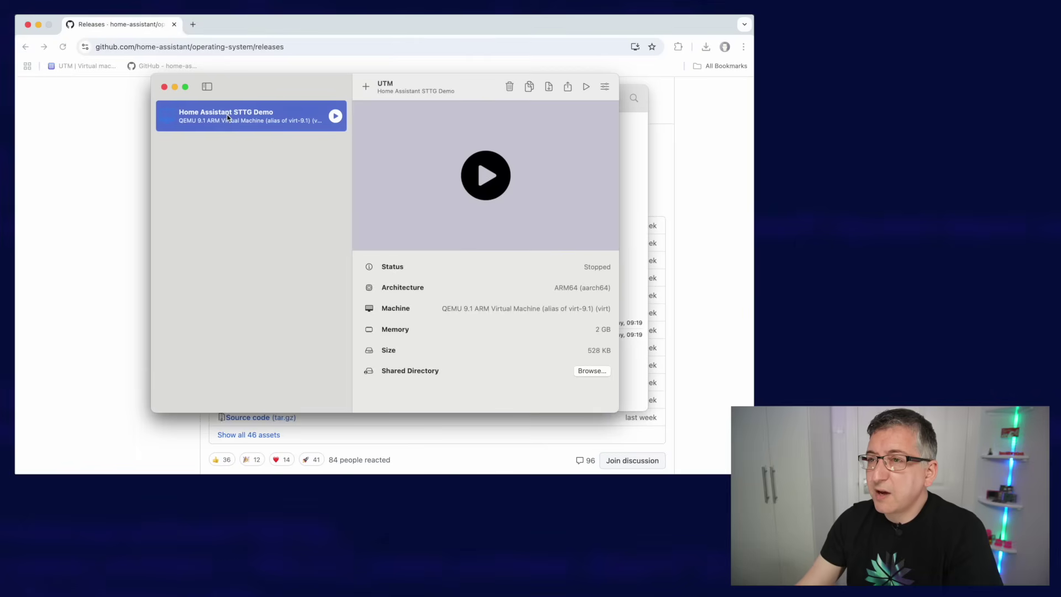
Step: Permanently delete the virtual machine's existing VirtIO drive and save the settings
{"action": "right_click", "coordinate": [228, 115]}
{"action": "left_click", "coordinate": [284, 138]}
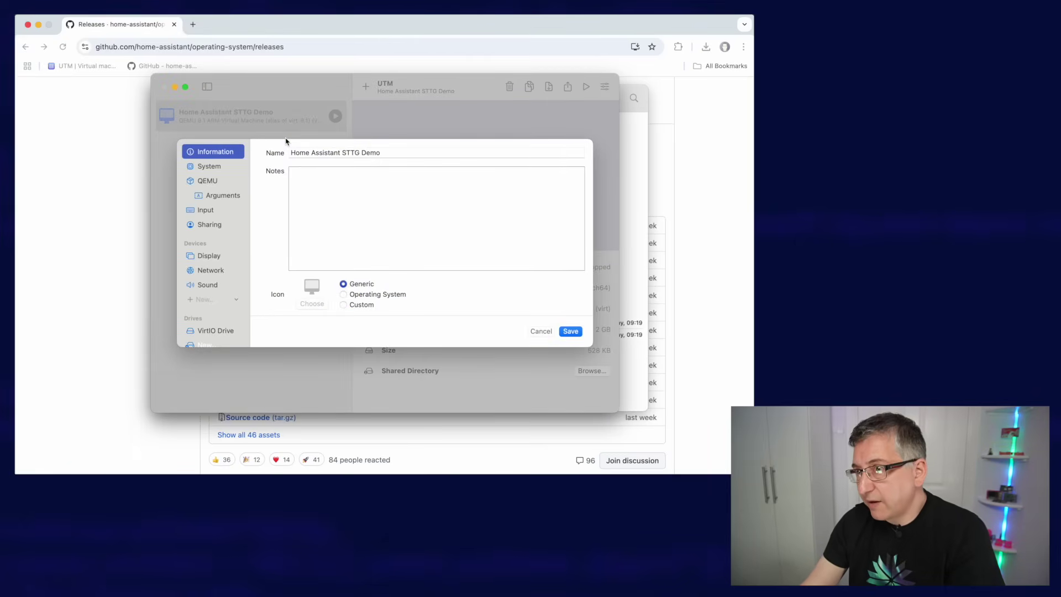
{"action": "scroll", "coordinate": [220, 231], "scroll_direction": "down", "scroll_amount": 1}
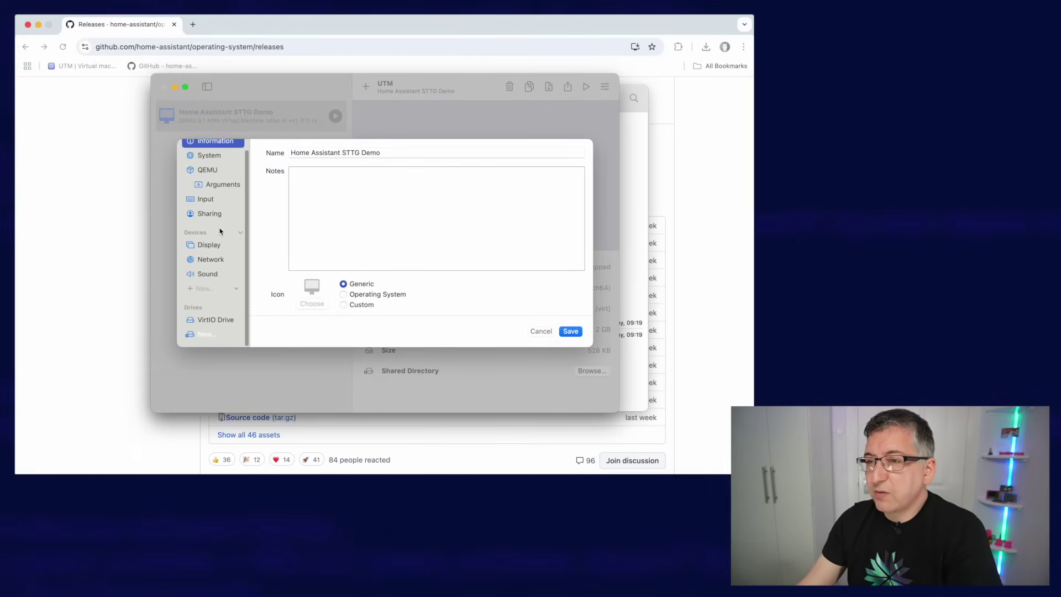
{"action": "left_click", "coordinate": [219, 323]}
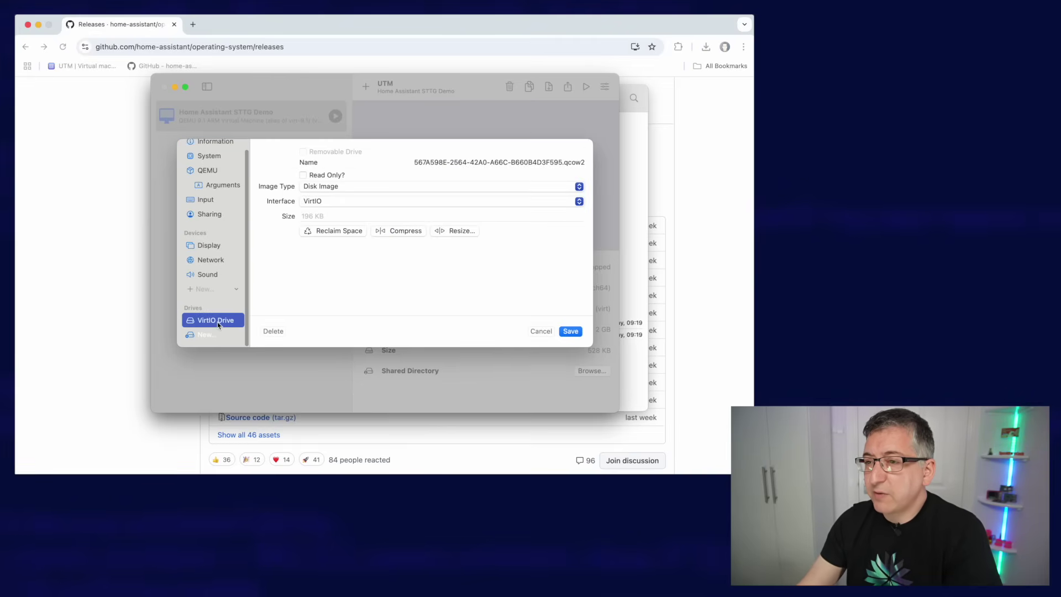
{"action": "left_click", "coordinate": [276, 334]}
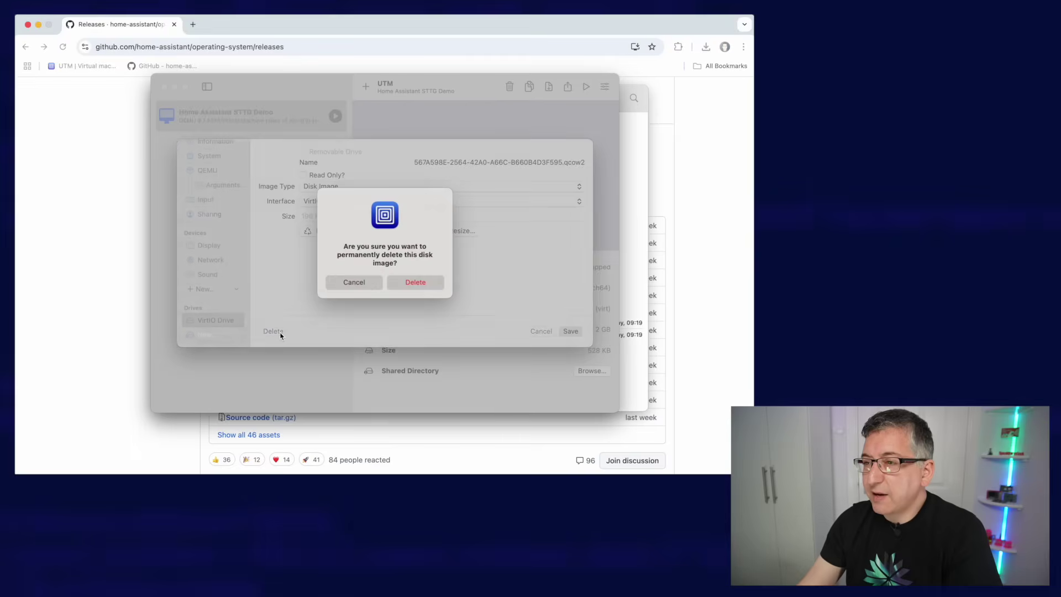
{"action": "left_click", "coordinate": [429, 290]}
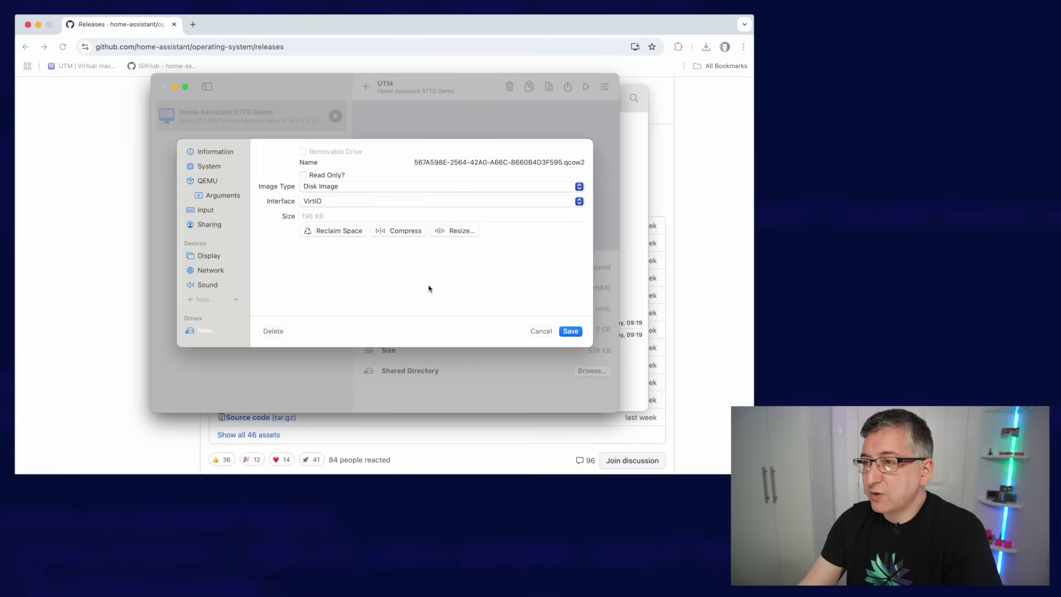
{"action": "left_click", "coordinate": [570, 332]}
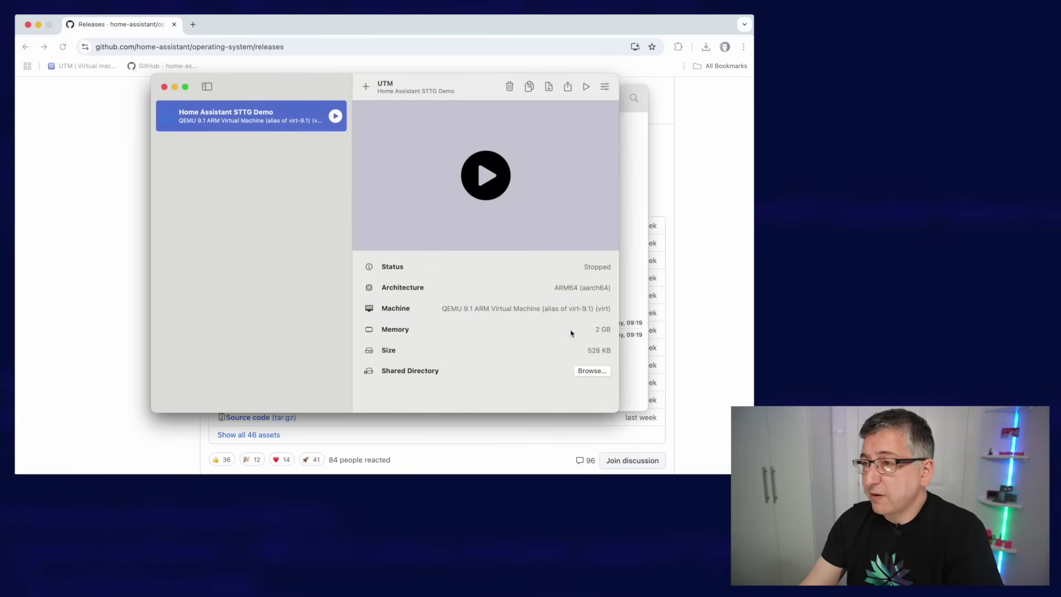
Step: Import haos_generic-aarch64-15.0.qcow2 from Downloads as a new VirtIO drive of the virtual machine and save the settings
{"action": "right_click", "coordinate": [243, 121]}
{"action": "left_click", "coordinate": [254, 137]}
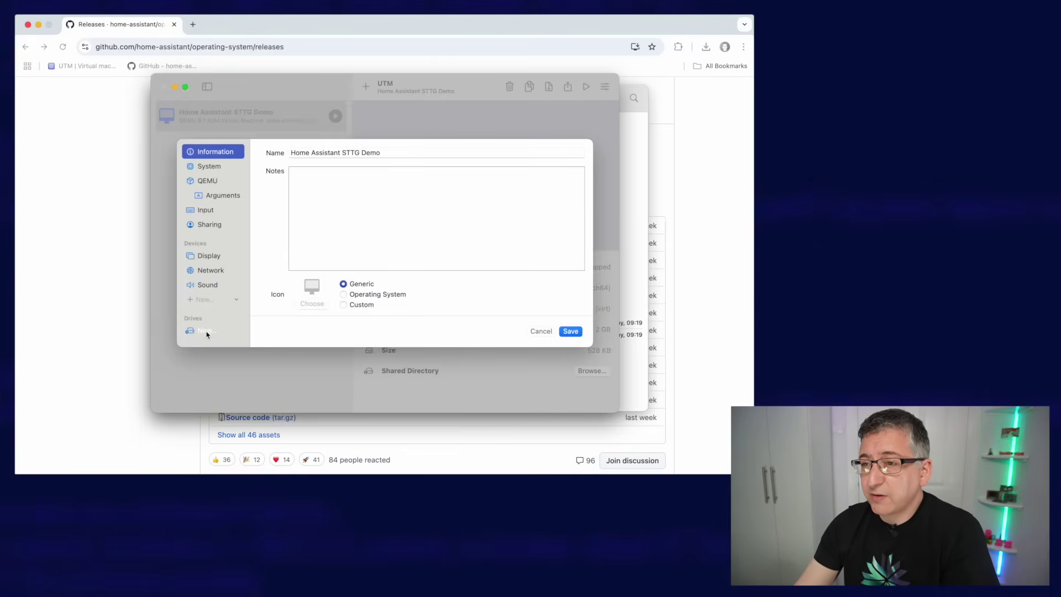
{"action": "left_click", "coordinate": [204, 332]}
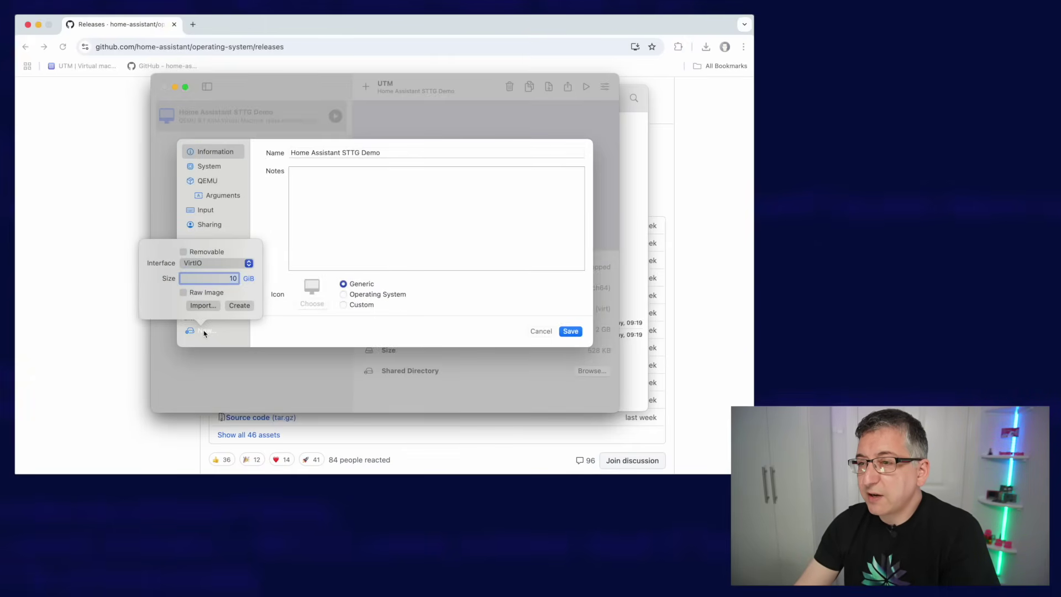
{"action": "left_click", "coordinate": [203, 305]}
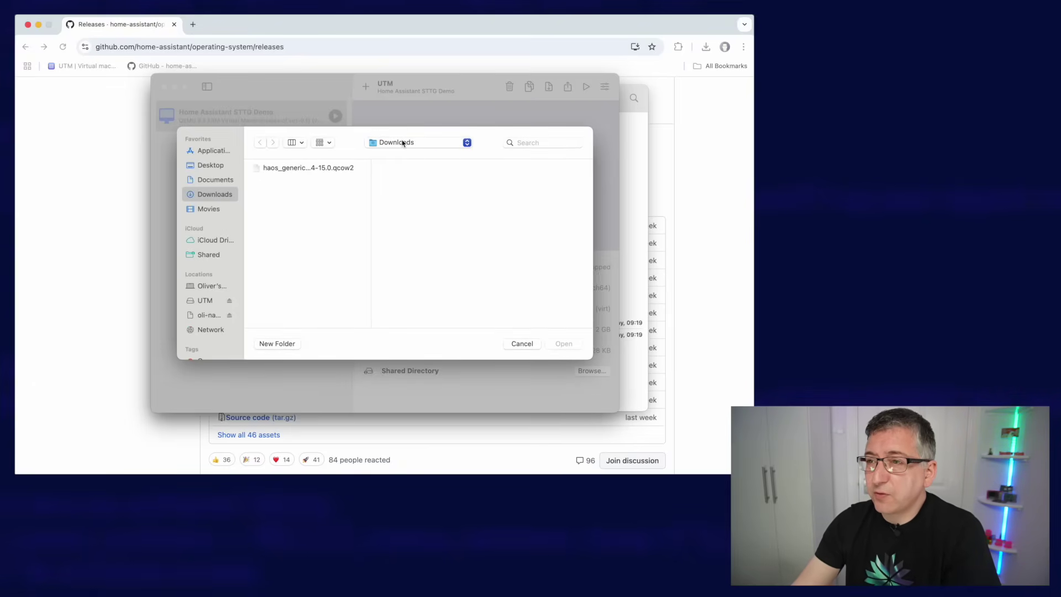
{"action": "left_click", "coordinate": [285, 173]}
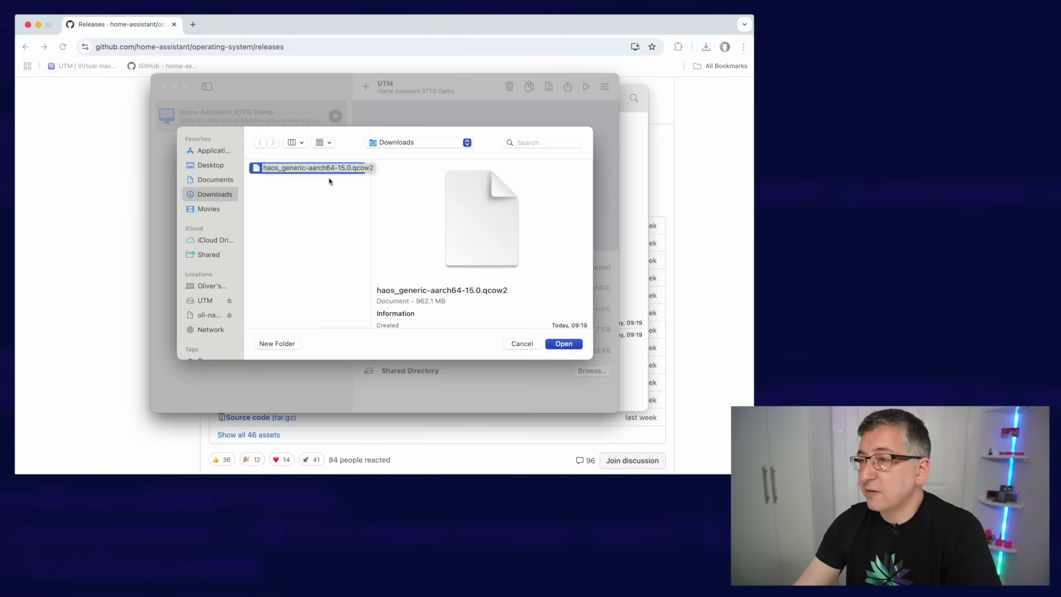
{"action": "left_click", "coordinate": [564, 344]}
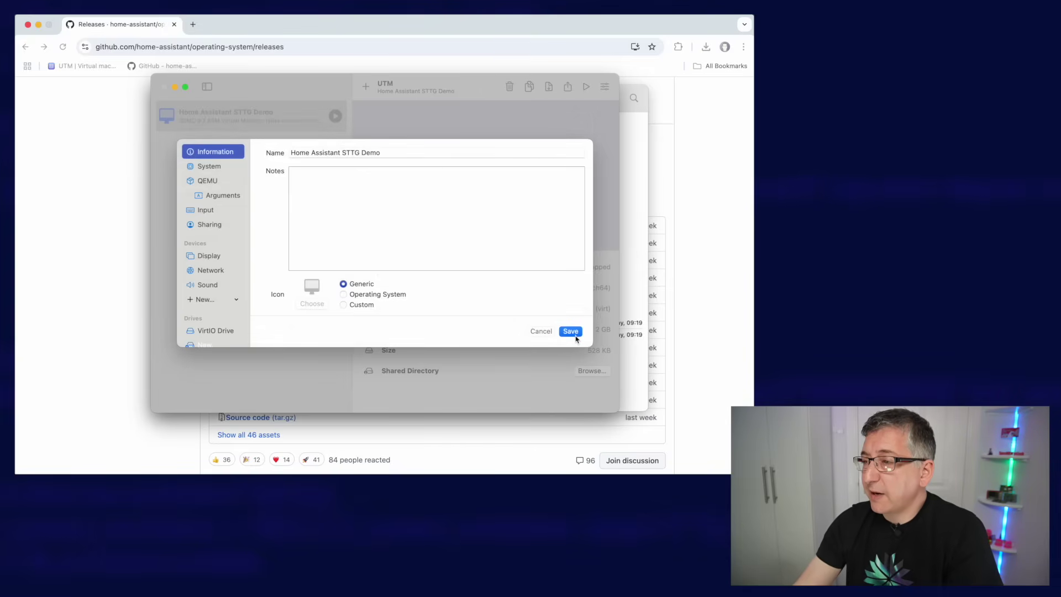
{"action": "left_click", "coordinate": [570, 332]}
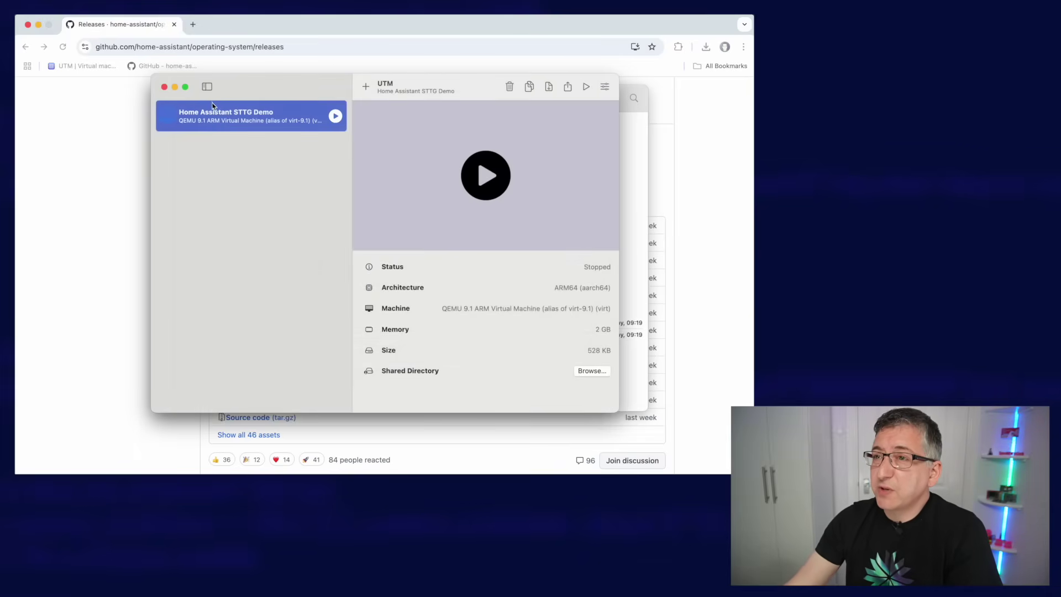
{"action": "left_click", "coordinate": [335, 117]}
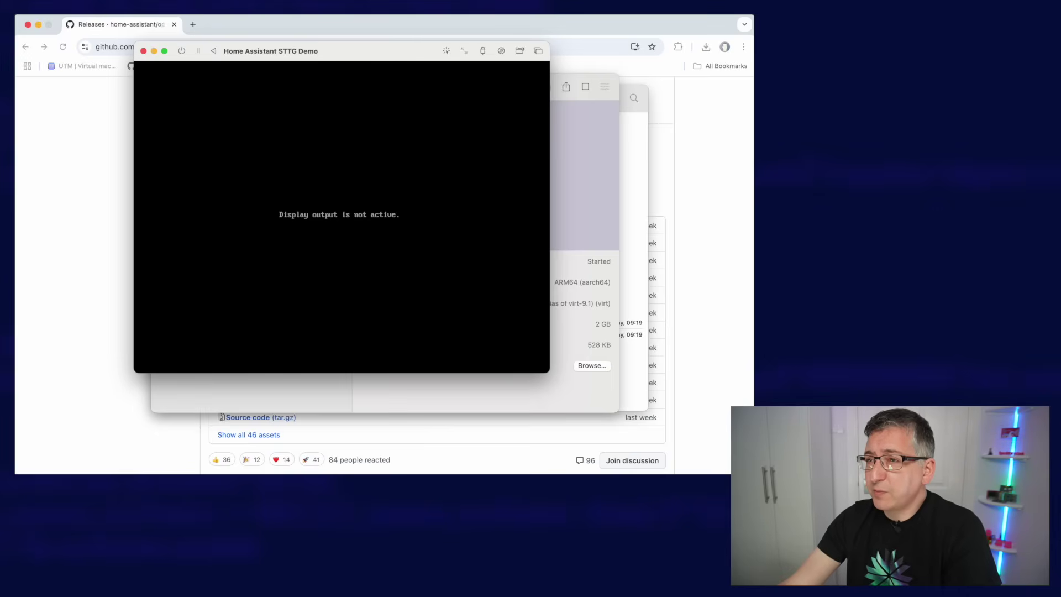
{"action": "left_click_drag", "start_coordinate": [424, 50], "coordinate": [352, 34]}
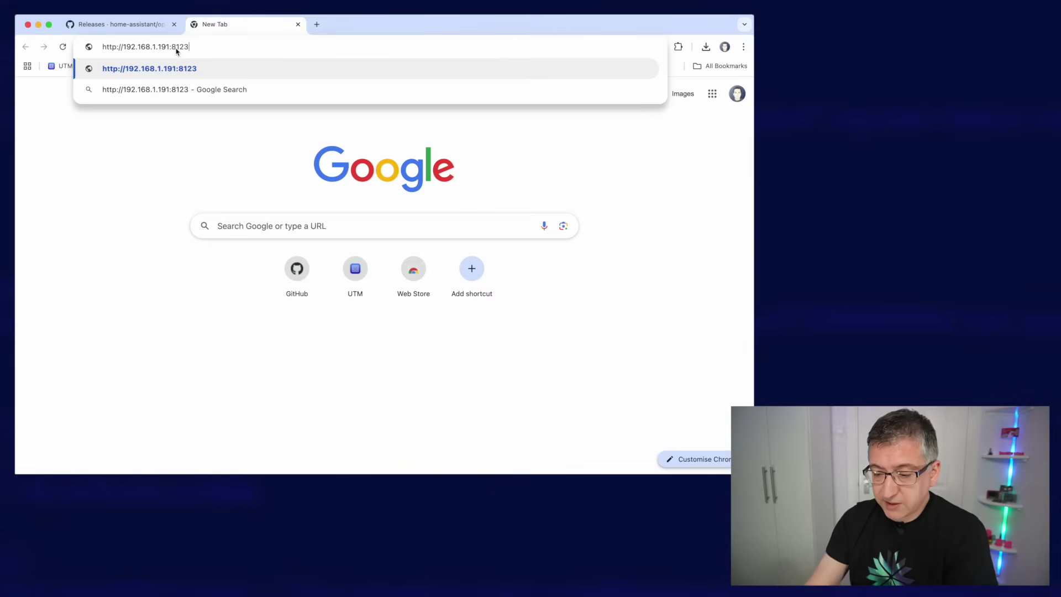
{"action": "key", "text": "Return"}
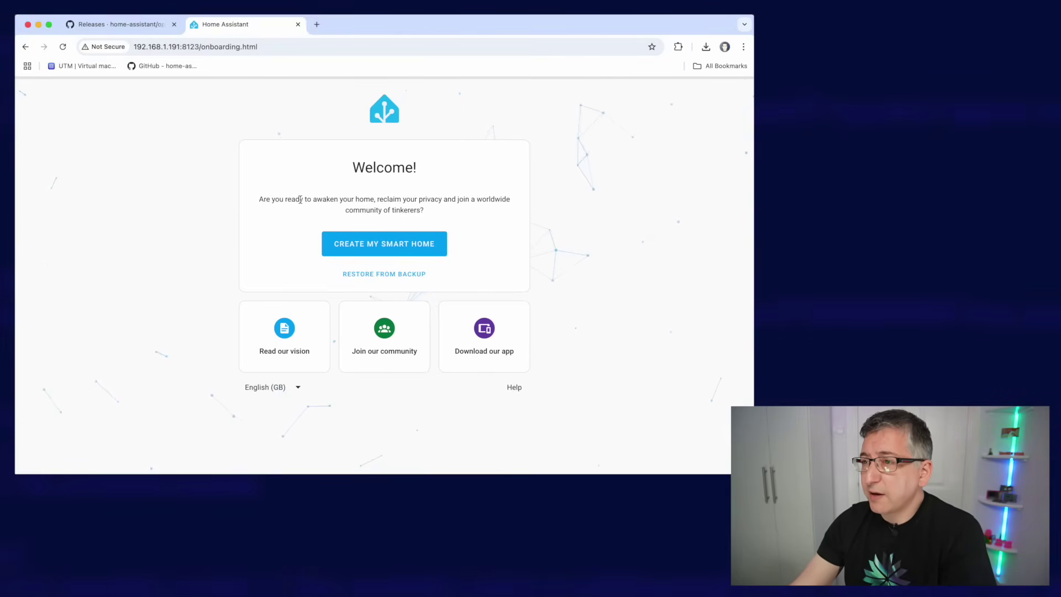
Step: Begin a new smart home and create its user account with sttg as name and username plus the account password, dismissing the browser's save-password offer
{"action": "left_click", "coordinate": [396, 246]}
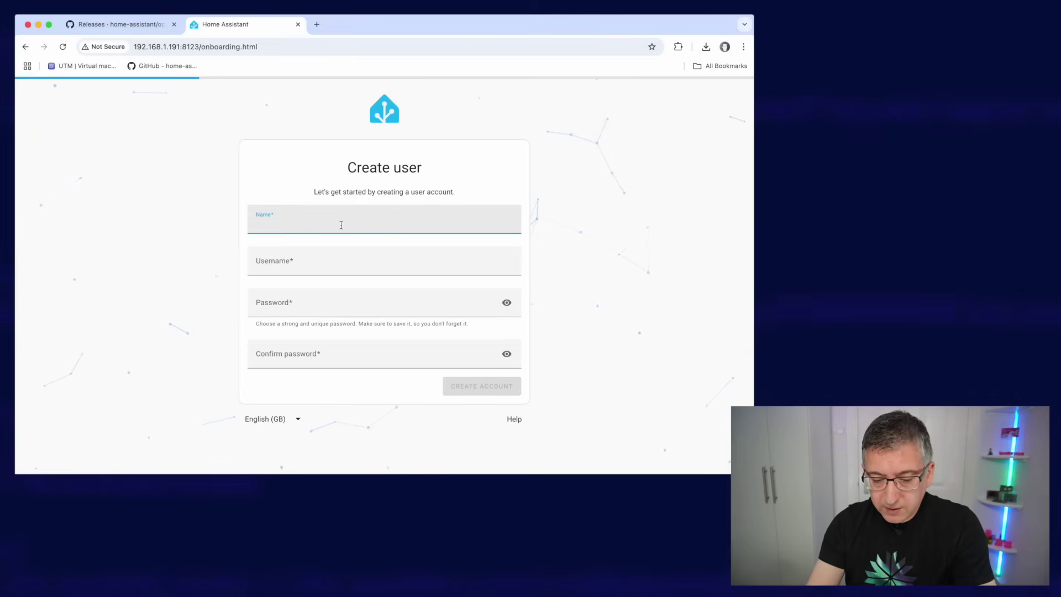
{"action": "type", "text": "sttg"}
{"action": "key", "text": "Tab"}
{"action": "key", "text": "Tab"}
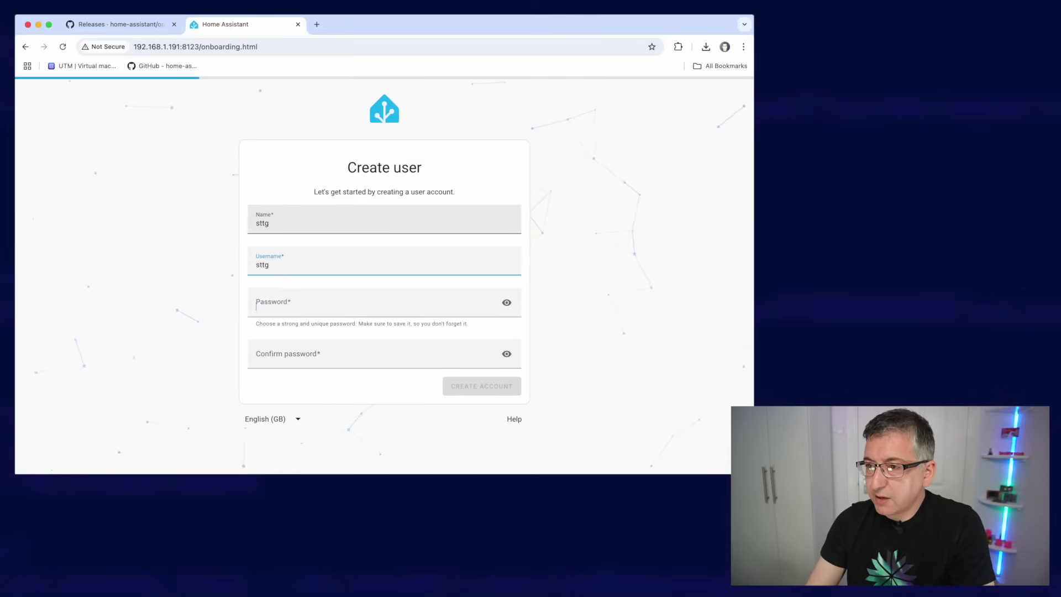
{"action": "key", "text": "Tab"}
{"action": "type", "text": "•••••"}
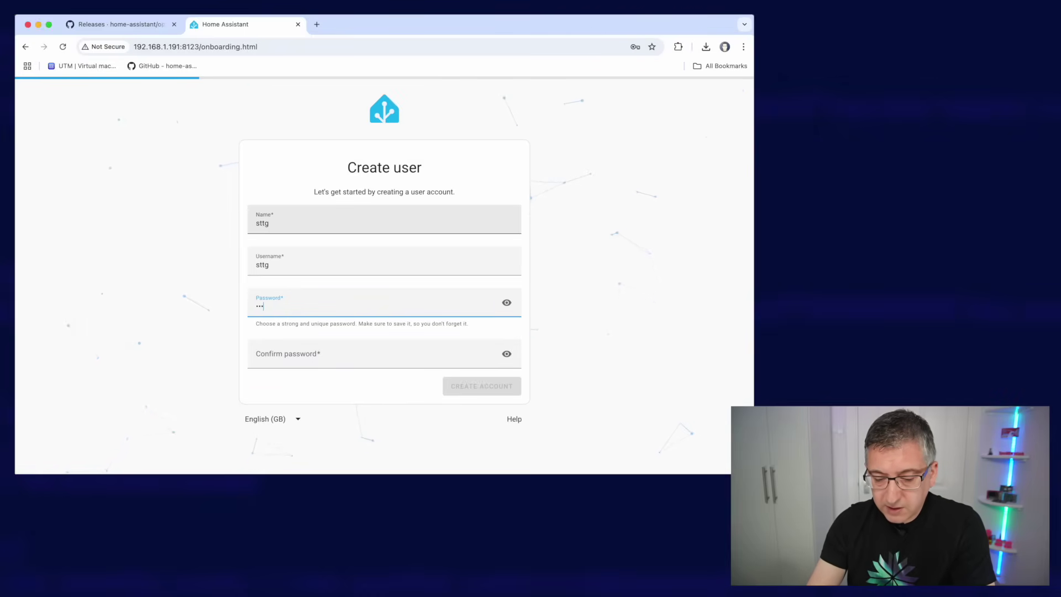
{"action": "type", "text": "••••"}
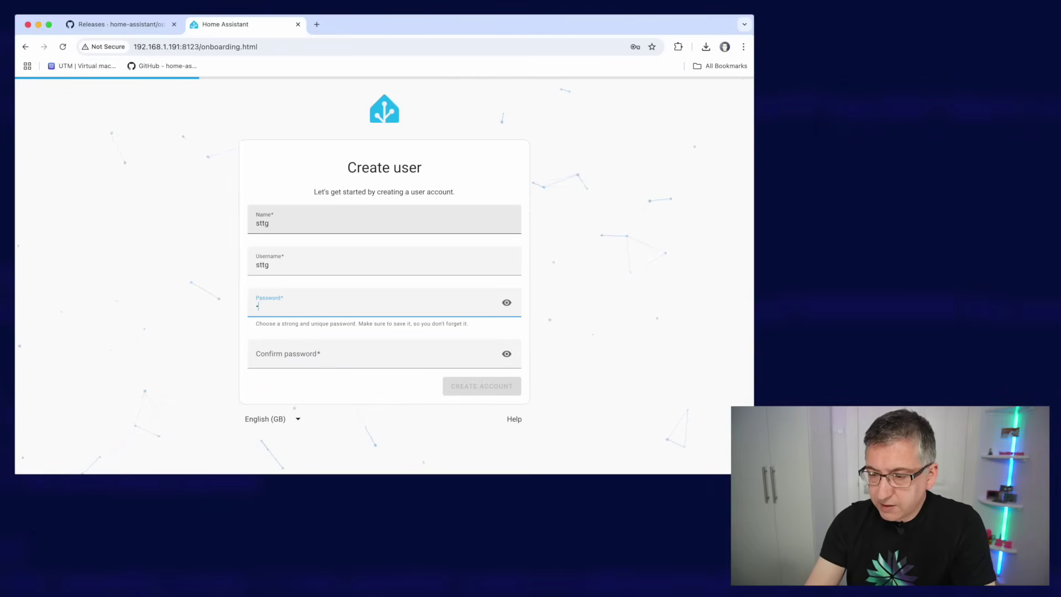
{"action": "key", "text": "Tab"}
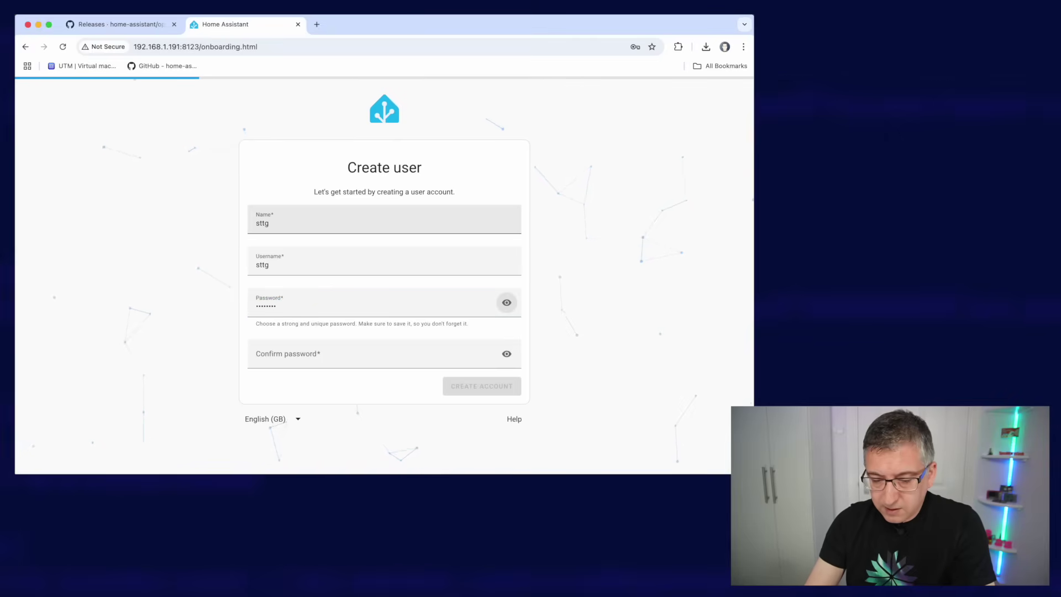
{"action": "key", "text": "Tab"}
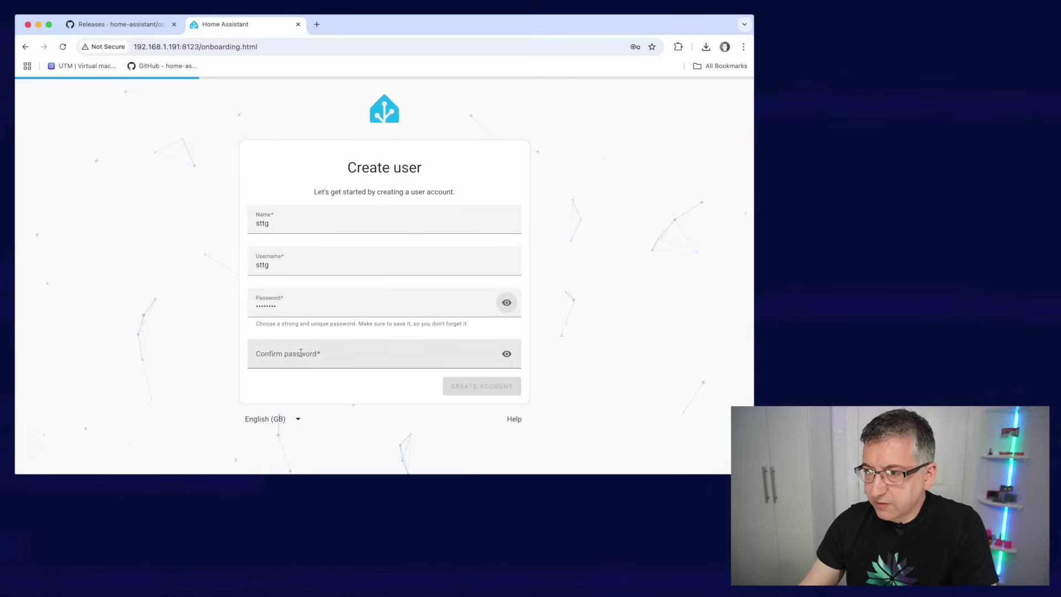
{"action": "type", "text": "••••••••"}
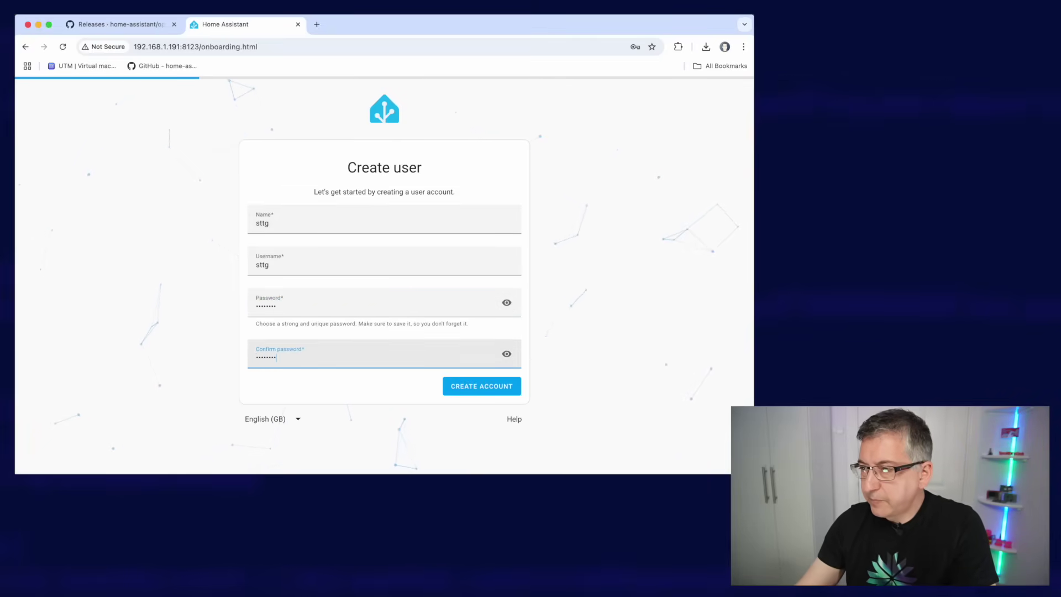
{"action": "left_click", "coordinate": [466, 387]}
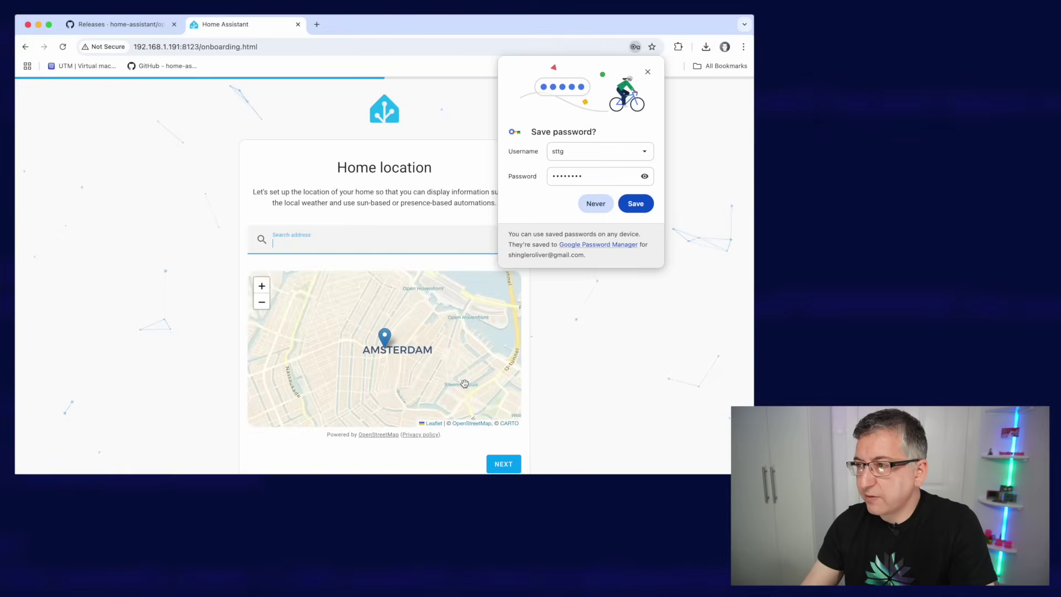
{"action": "left_click", "coordinate": [648, 73]}
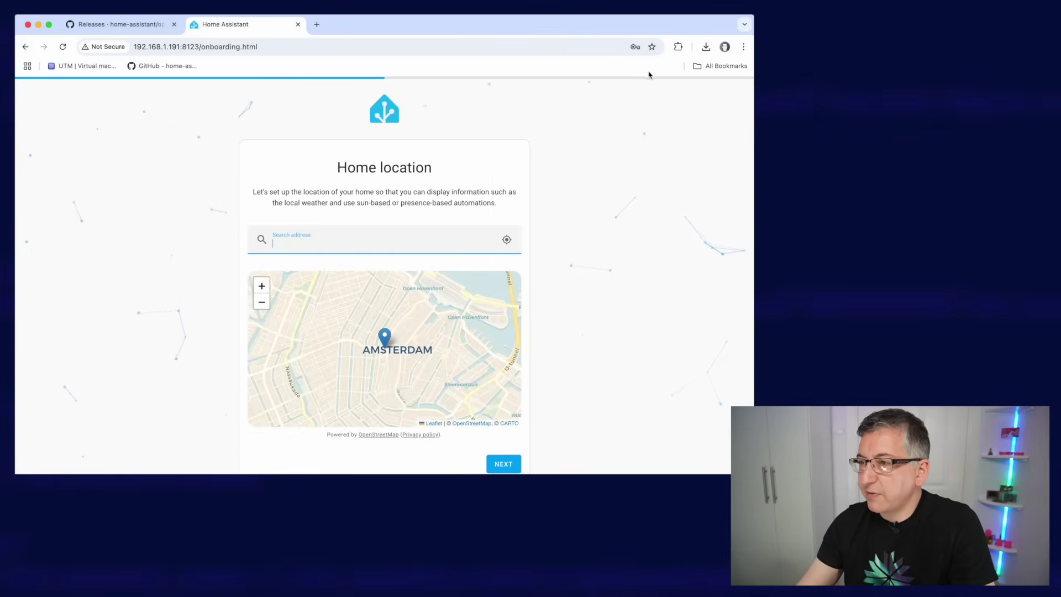
Step: Accept the default Amsterdam home location and set the home's country to United Kingdom
{"action": "scroll", "coordinate": [615, 310], "scroll_direction": "down", "scroll_amount": 2}
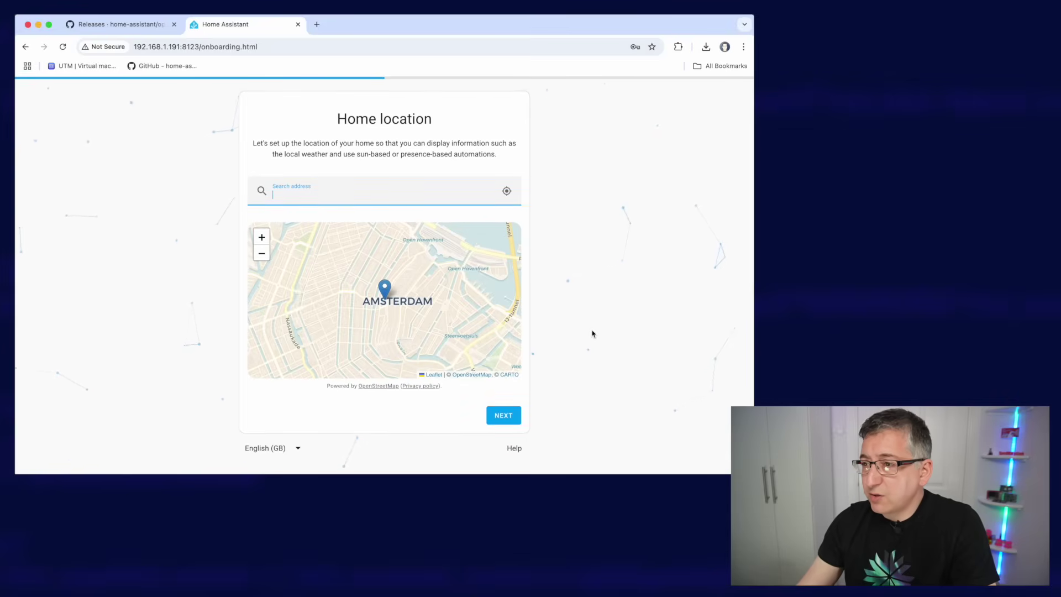
{"action": "left_click", "coordinate": [507, 418]}
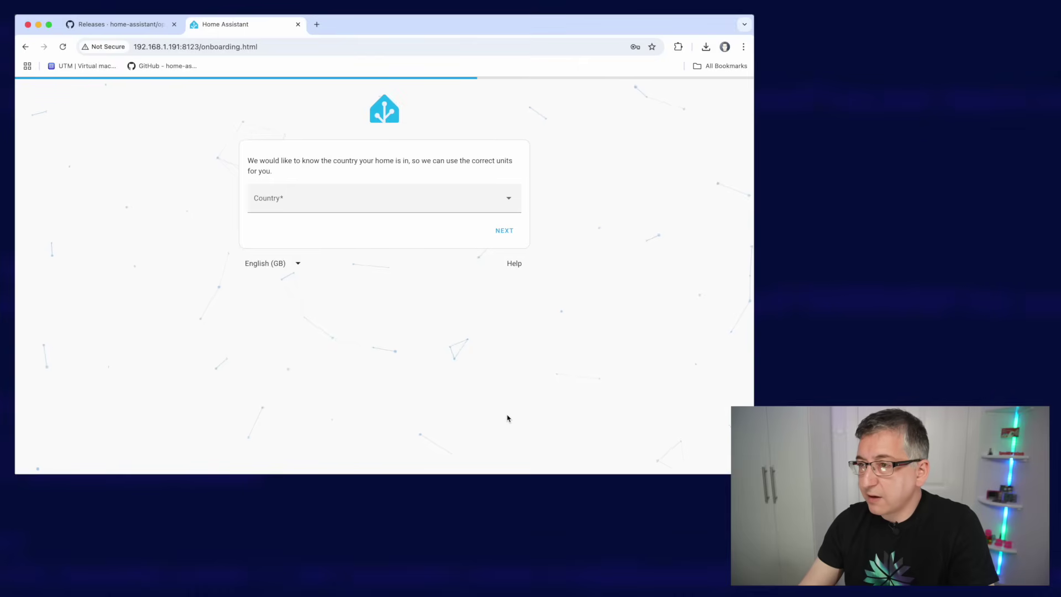
{"action": "left_click", "coordinate": [320, 199]}
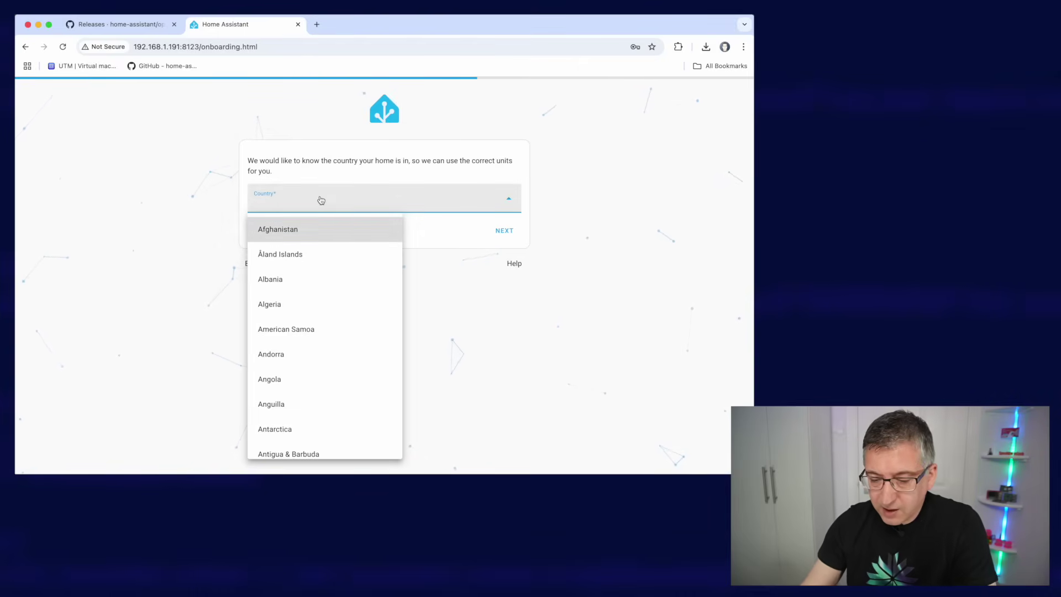
{"action": "type", "text": "un"}
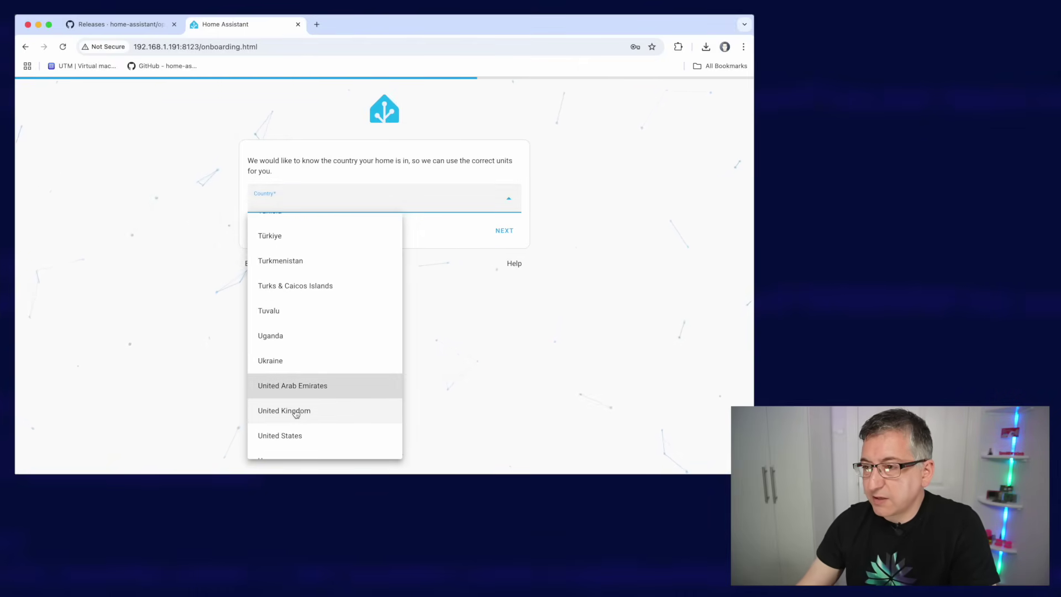
{"action": "left_click", "coordinate": [296, 413]}
{"action": "left_click", "coordinate": [506, 232]}
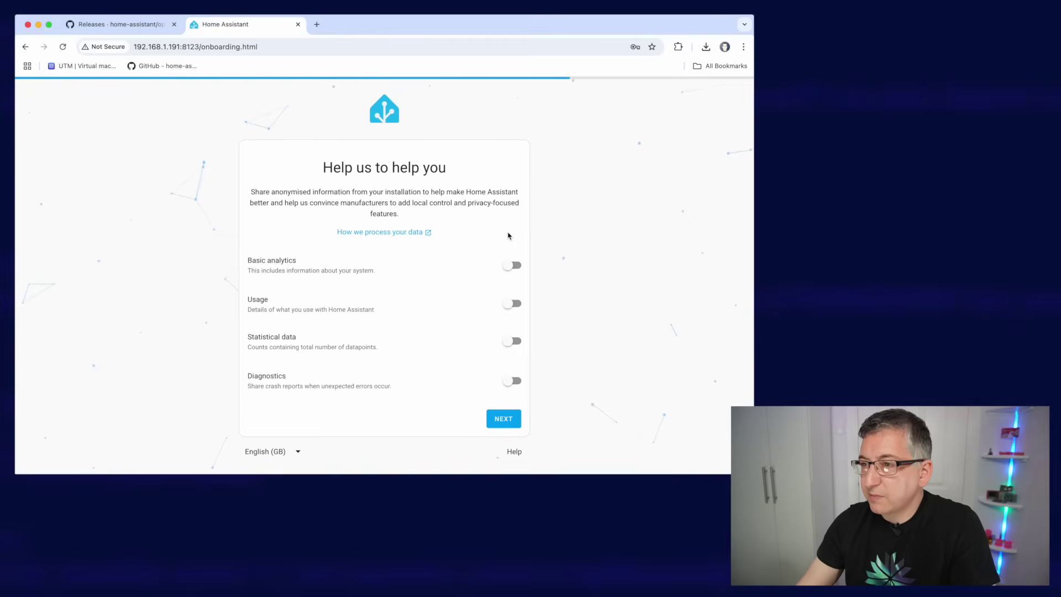
Step: Enable sharing of basic analytics, usage, statistical data and diagnostics, and finish the onboarding
{"action": "left_click", "coordinate": [511, 265]}
{"action": "left_click", "coordinate": [511, 303]}
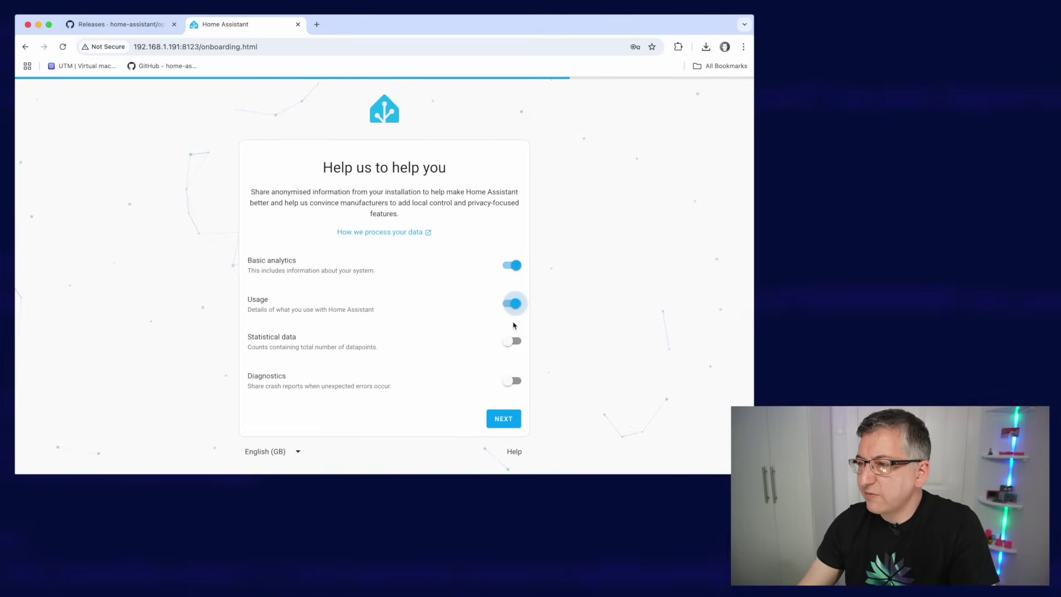
{"action": "left_click", "coordinate": [511, 340]}
{"action": "left_click", "coordinate": [511, 381]}
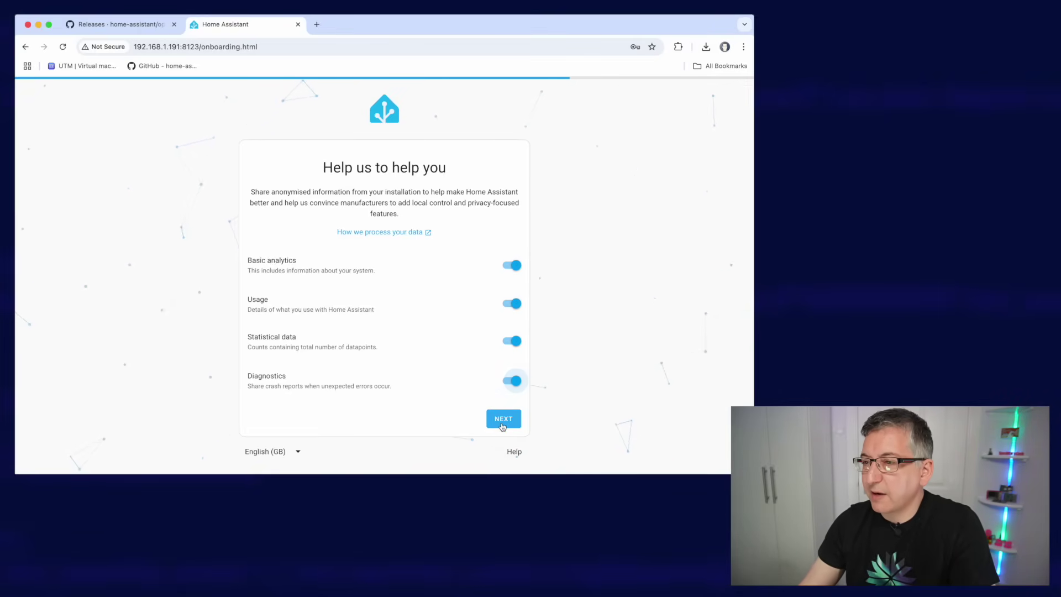
{"action": "left_click", "coordinate": [503, 426]}
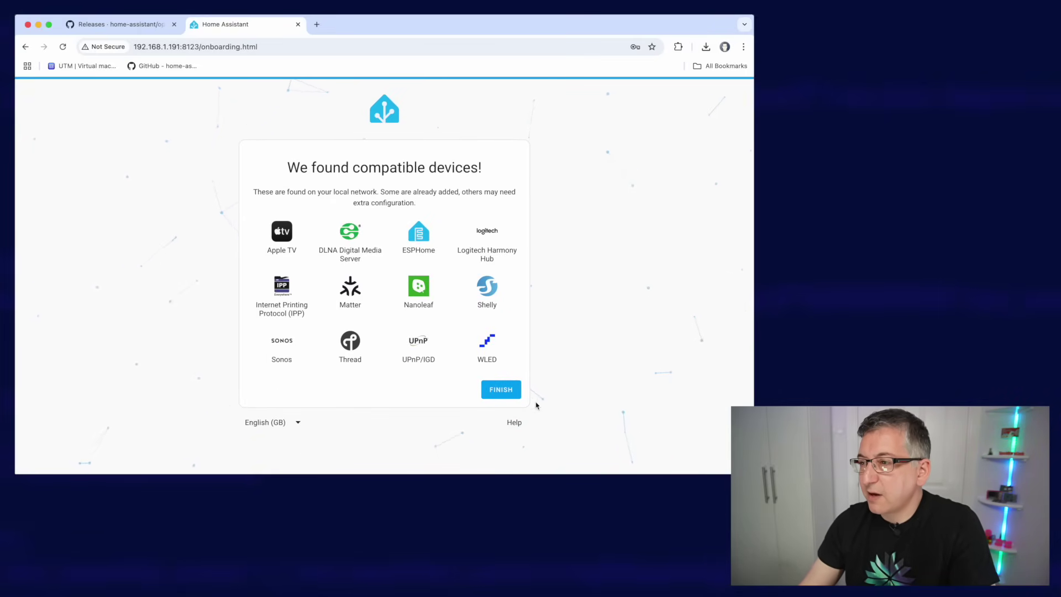
{"action": "left_click", "coordinate": [500, 390]}
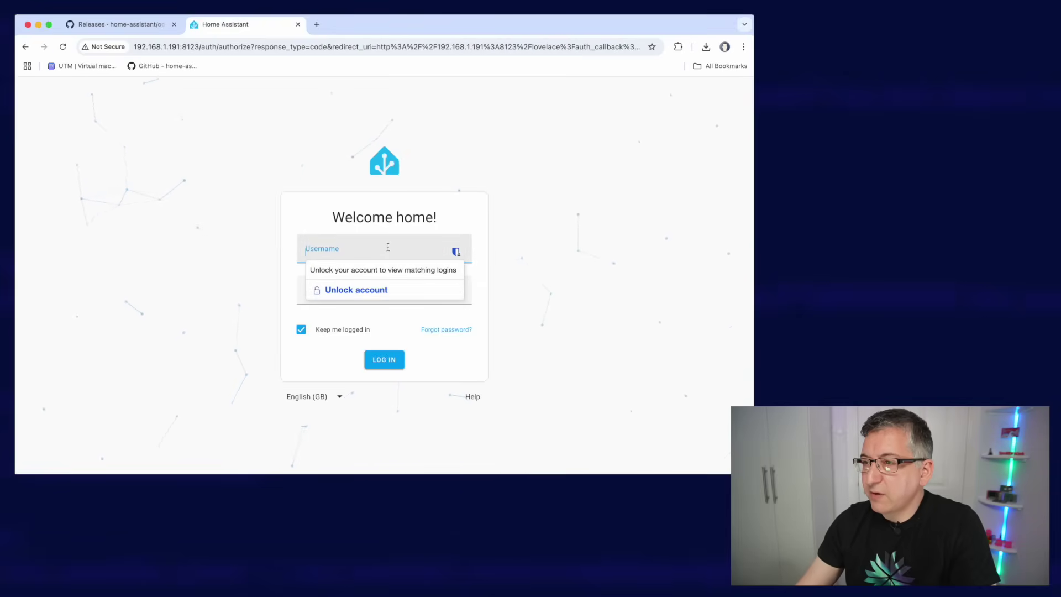
Step: Log in to Home Assistant as sttg with the account password and dismiss the browser's save-password offer
{"action": "type", "text": "sttg"}
{"action": "key", "text": "Tab"}
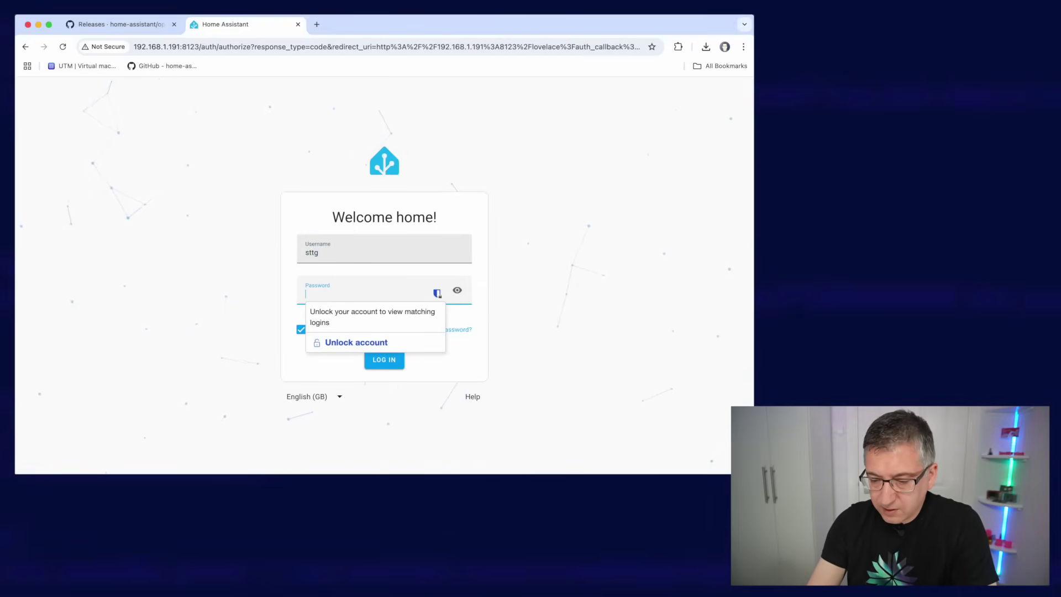
{"action": "type", "text": "••••••••"}
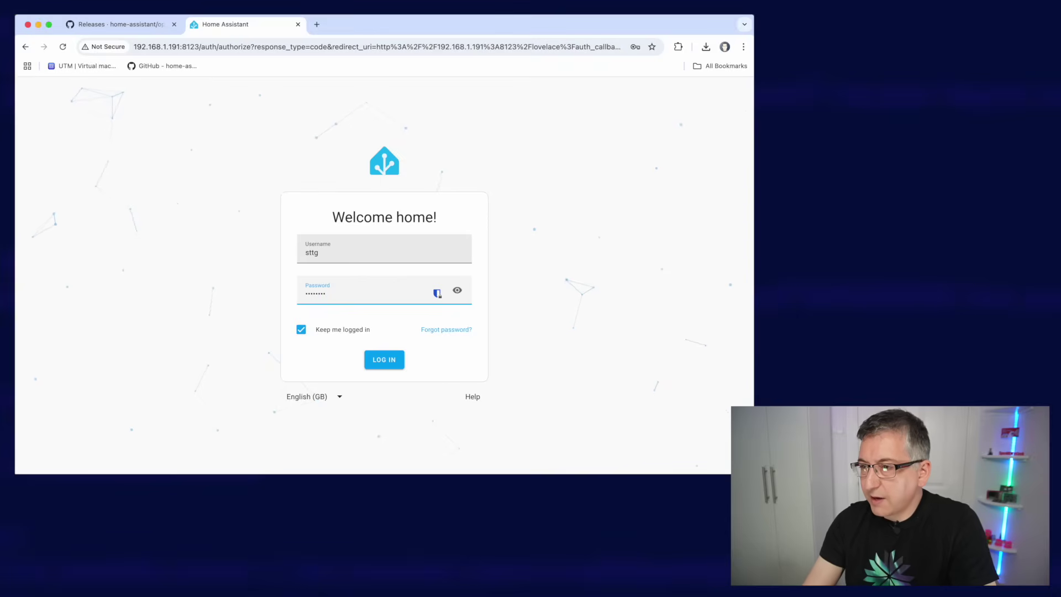
{"action": "key", "text": "Return"}
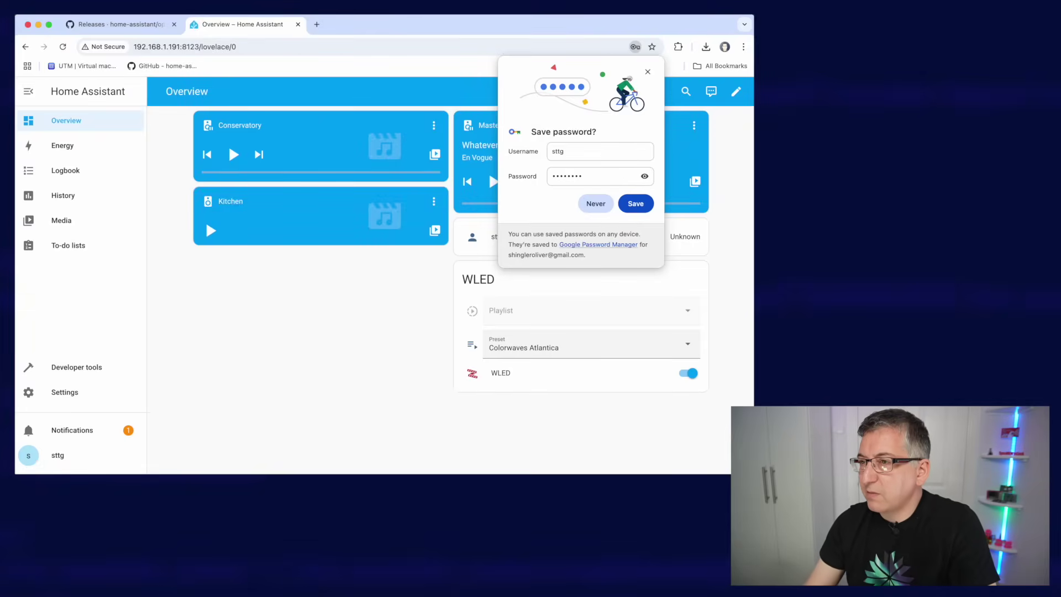
{"action": "left_click", "coordinate": [647, 72]}
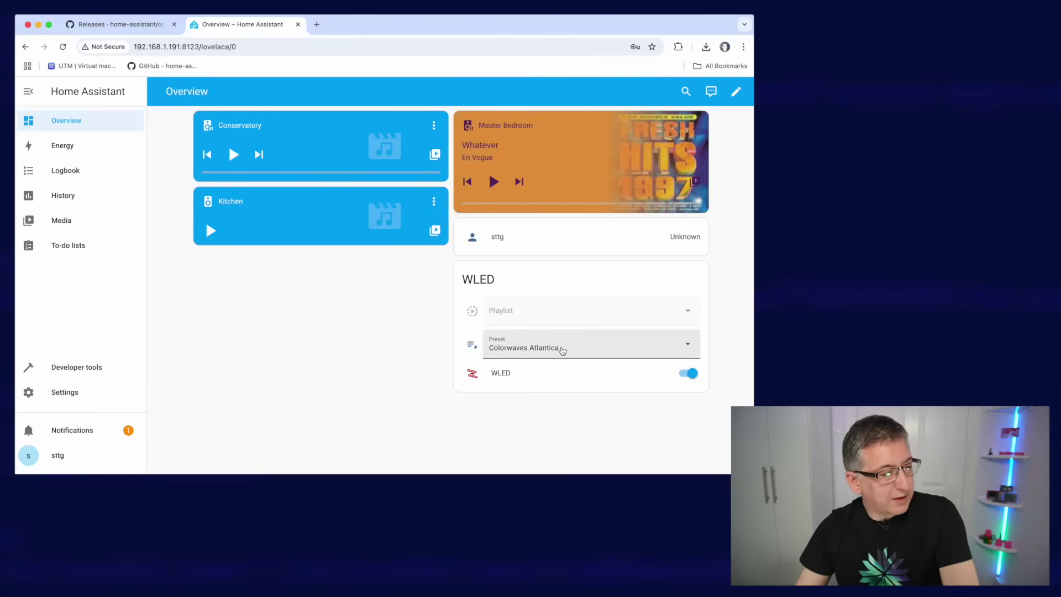
Step: Test the WLED light by switching its preset to Colorwaves - Segments and back to Colorwaves Atlantica
{"action": "left_click", "coordinate": [563, 350]}
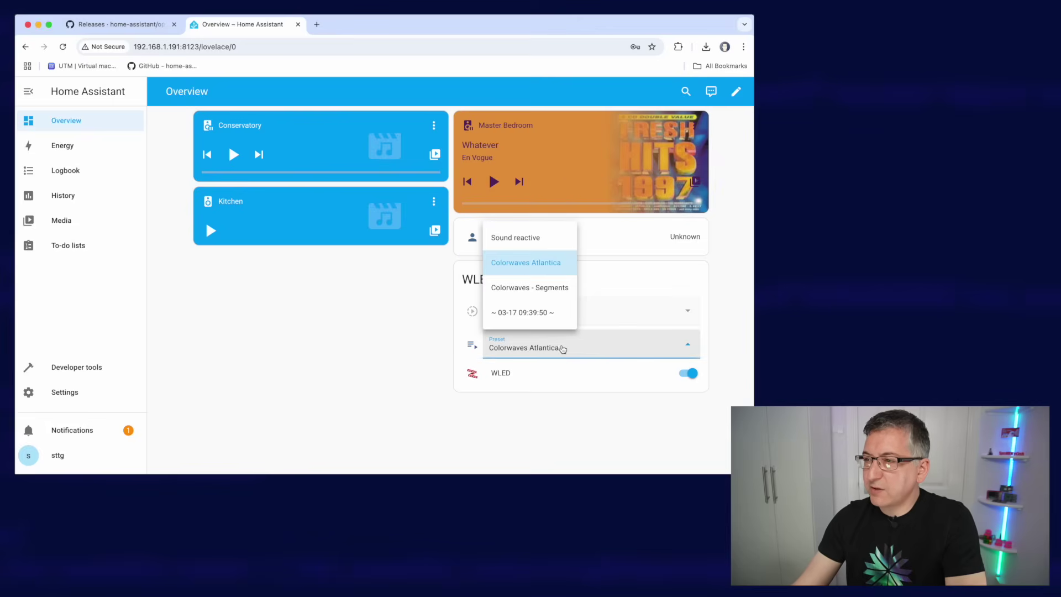
{"action": "left_click", "coordinate": [553, 293]}
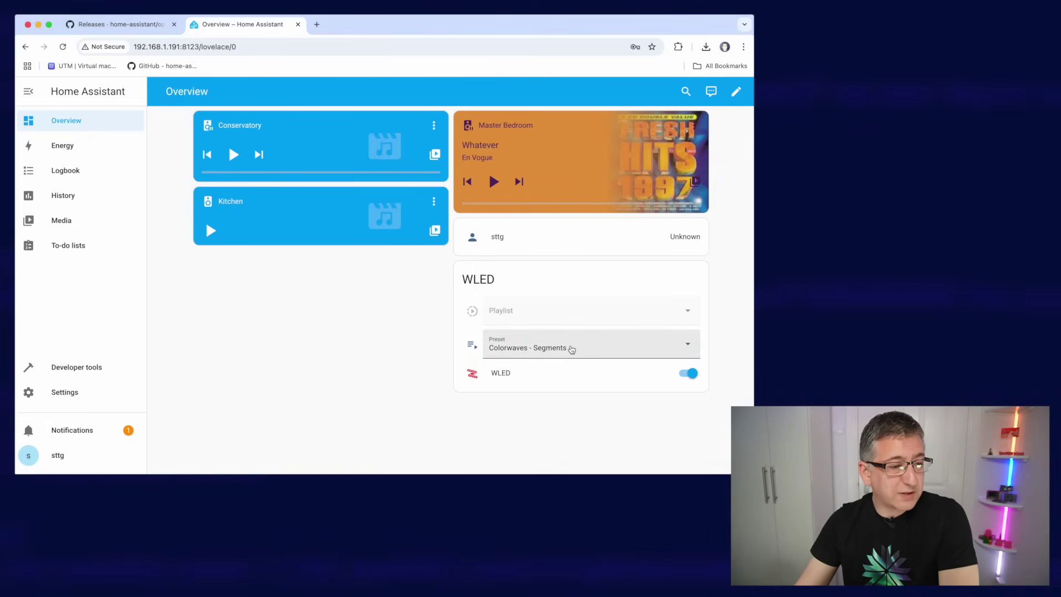
{"action": "left_click", "coordinate": [571, 349]}
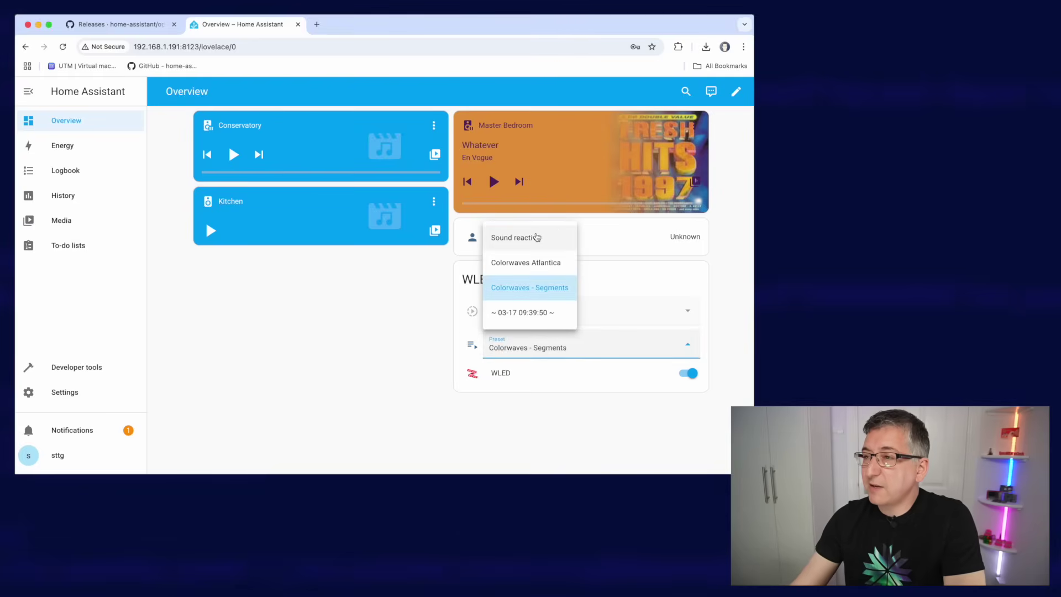
{"action": "left_click", "coordinate": [532, 264]}
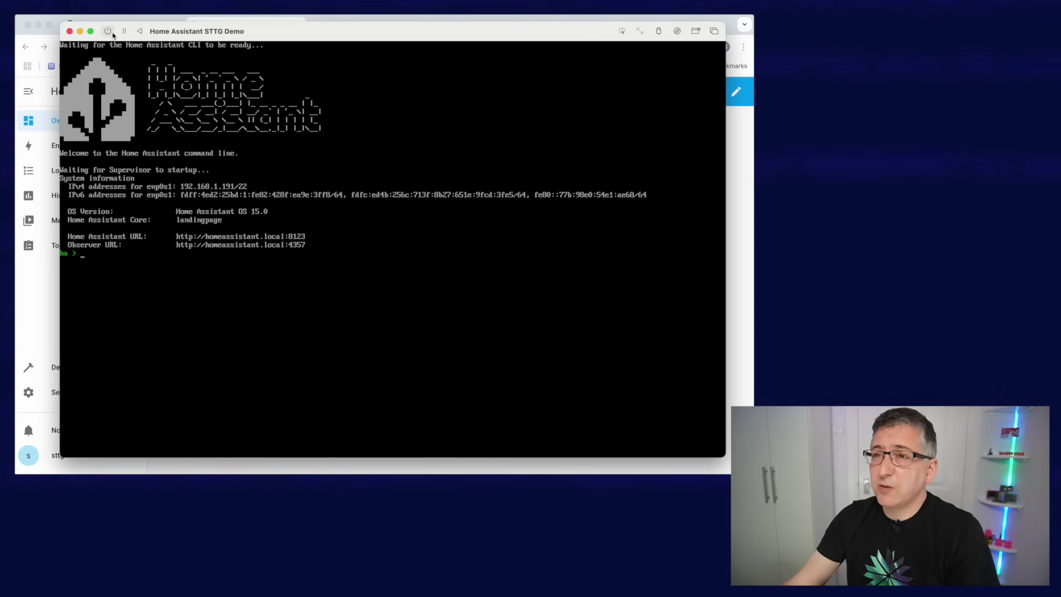
Step: Force the Home Assistant STTG Demo virtual machine to power off and close its console window
{"action": "left_click", "coordinate": [108, 31]}
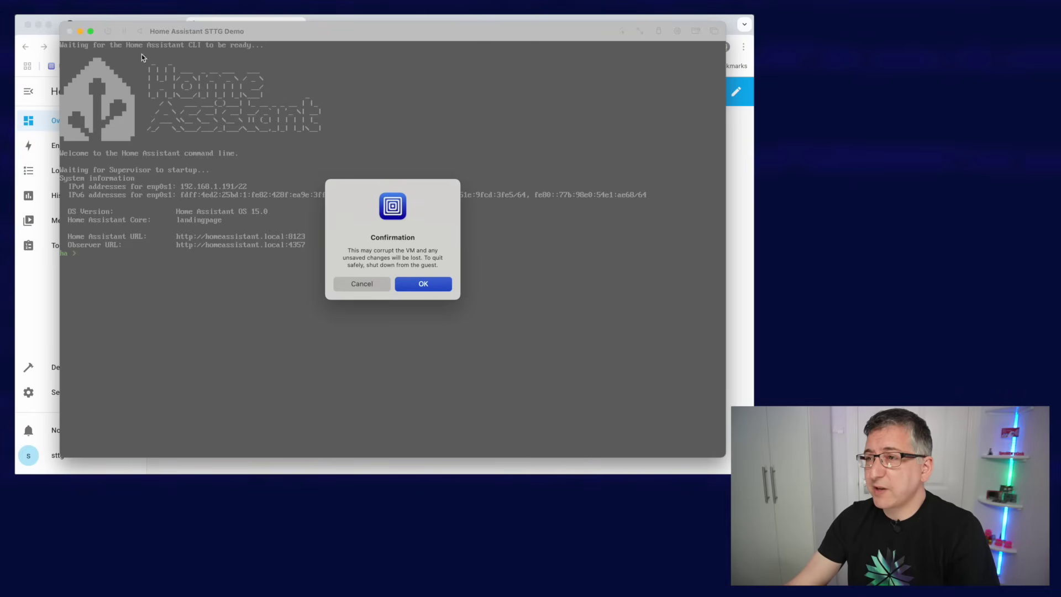
{"action": "left_click", "coordinate": [424, 284]}
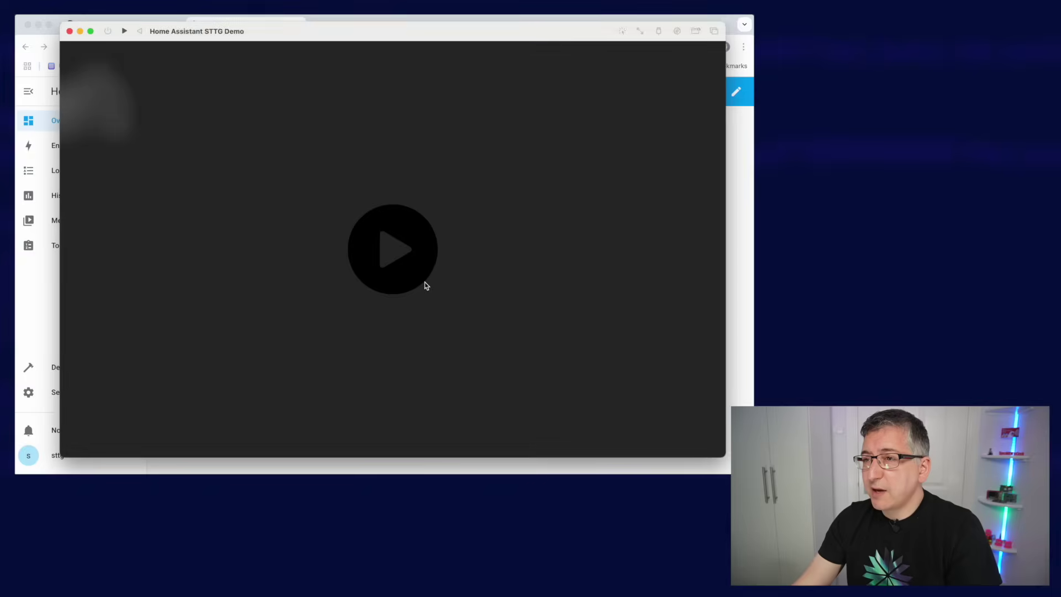
{"action": "left_click", "coordinate": [69, 31]}
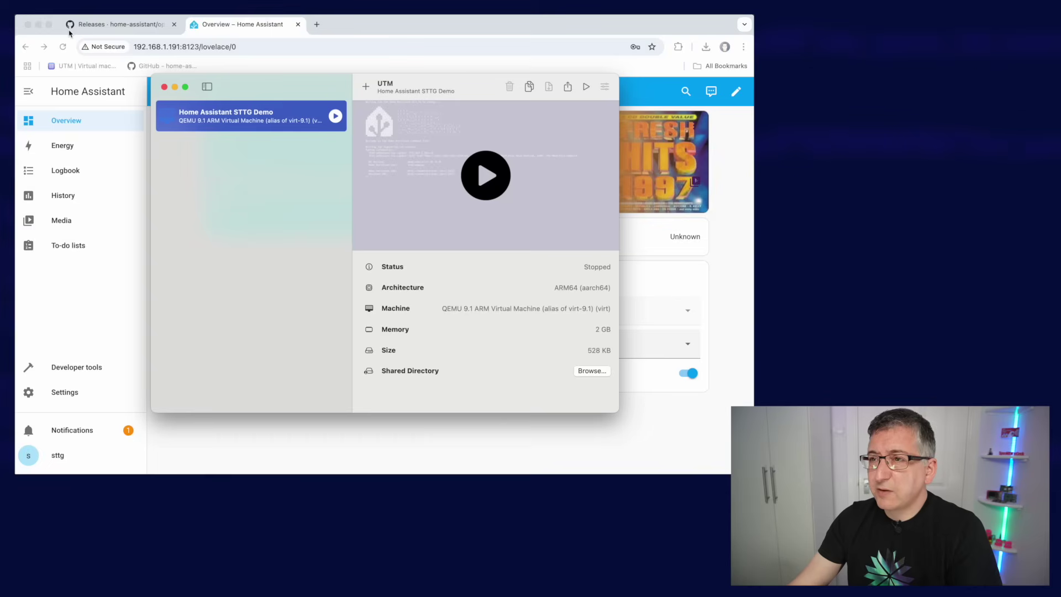
Step: Clone the stopped Home Assistant STTG Demo virtual machine together with all its data
{"action": "left_click_drag", "start_coordinate": [276, 97], "coordinate": [286, 99]}
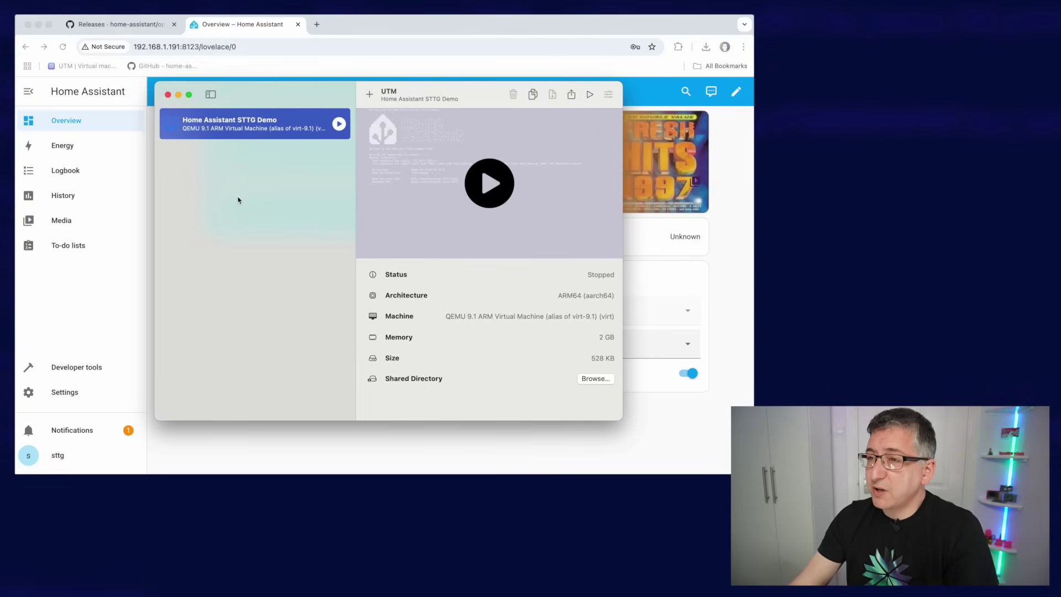
{"action": "right_click", "coordinate": [237, 129]}
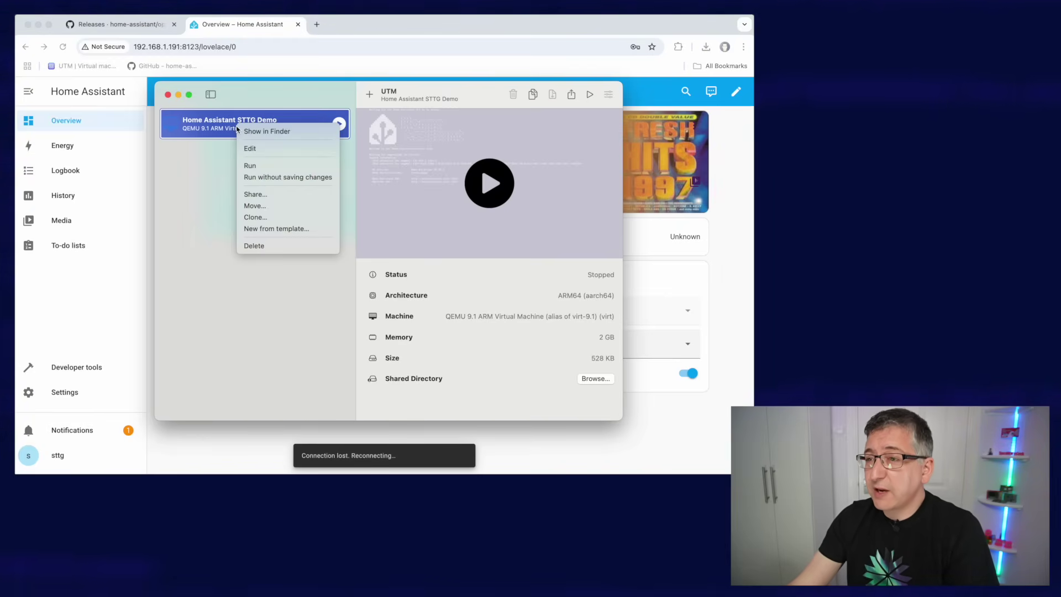
{"action": "left_click", "coordinate": [280, 218]}
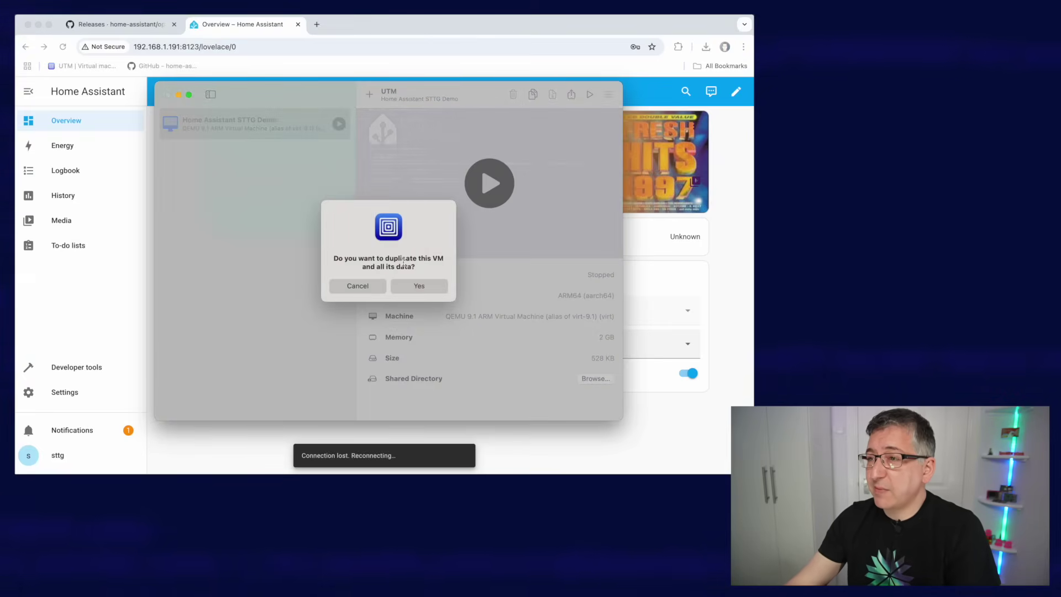
{"action": "left_click", "coordinate": [421, 286]}
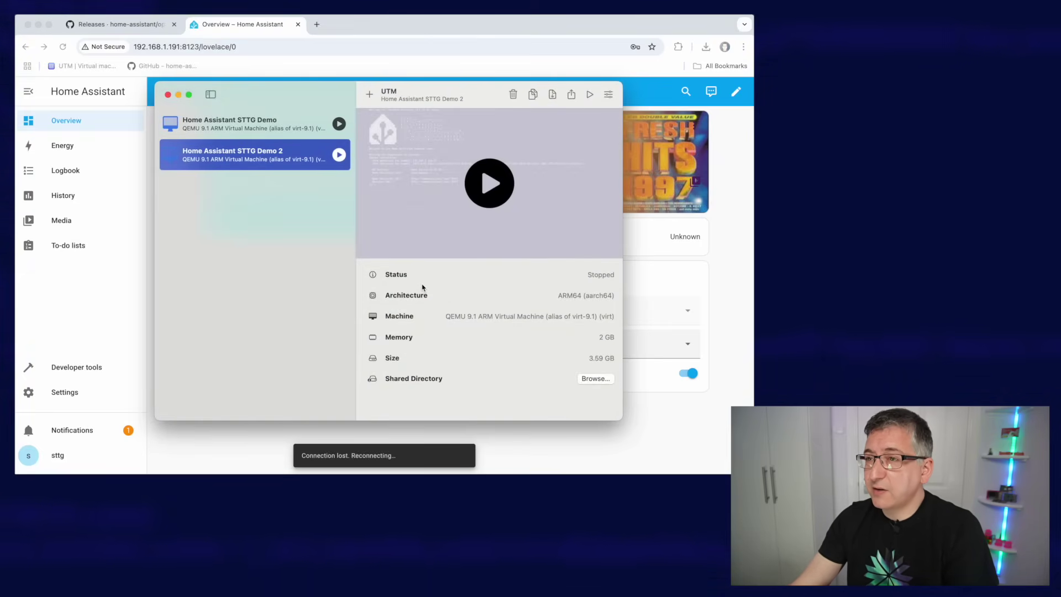
Step: Start the cloned virtual machine, let it boot to the Home Assistant command line, and minimise its console window
{"action": "double_click", "coordinate": [258, 162]}
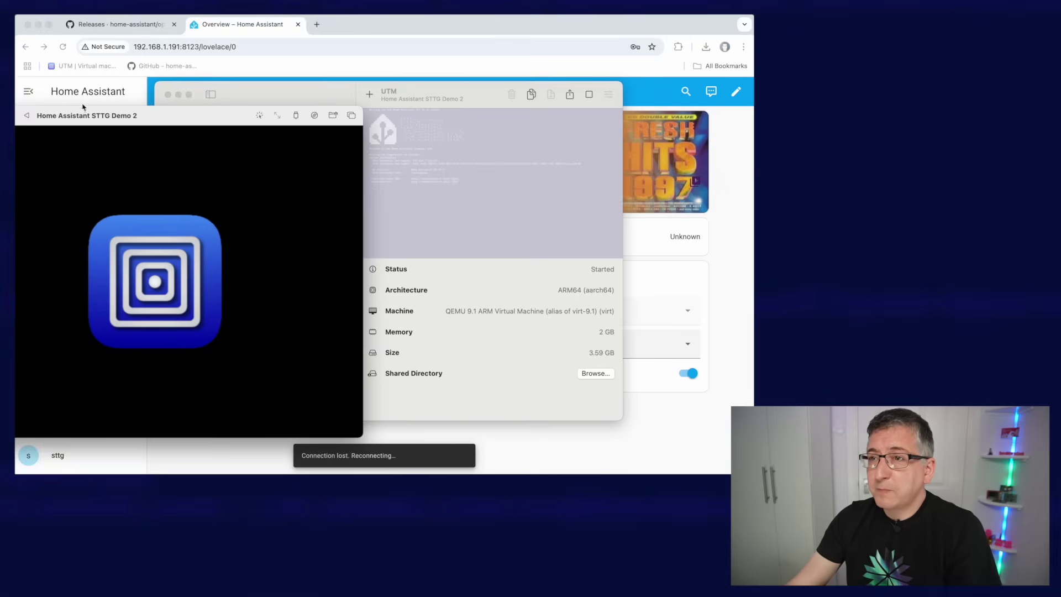
{"action": "left_click_drag", "start_coordinate": [239, 109], "coordinate": [366, 60]}
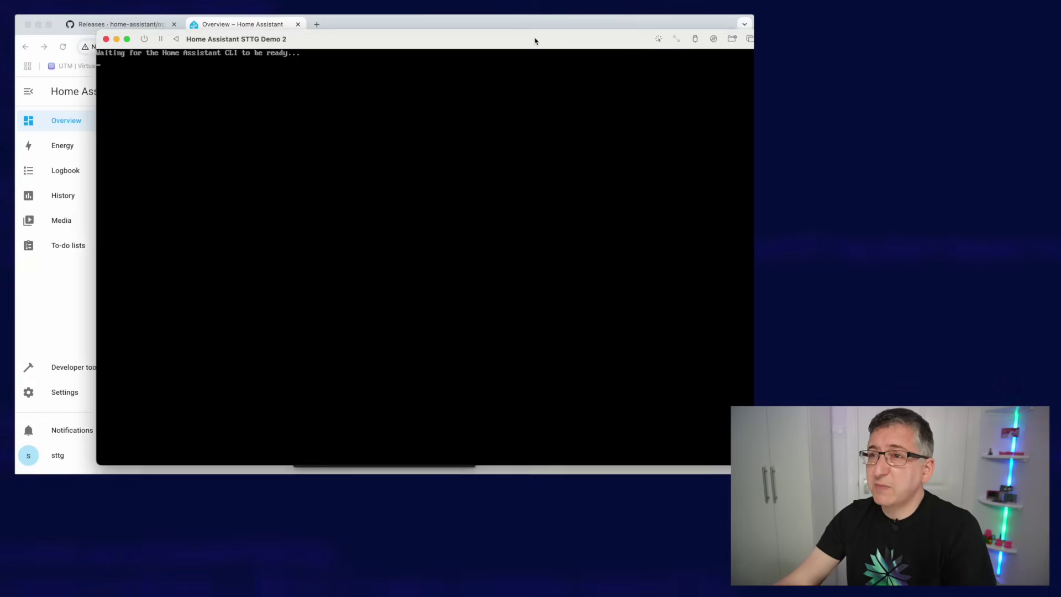
{"action": "left_click_drag", "start_coordinate": [536, 41], "coordinate": [493, 35]}
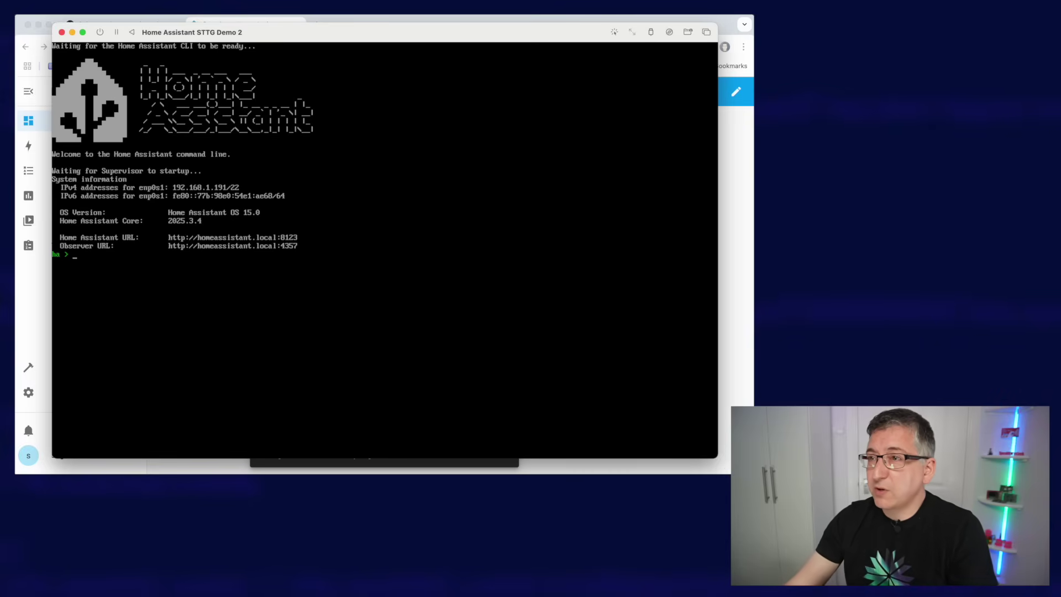
{"action": "mouse_move", "coordinate": [408, 35]}
{"action": "left_mouse_down"}
{"action": "mouse_move", "coordinate": [422, 31]}
{"action": "mouse_move", "coordinate": [408, 34]}
{"action": "left_mouse_up"}
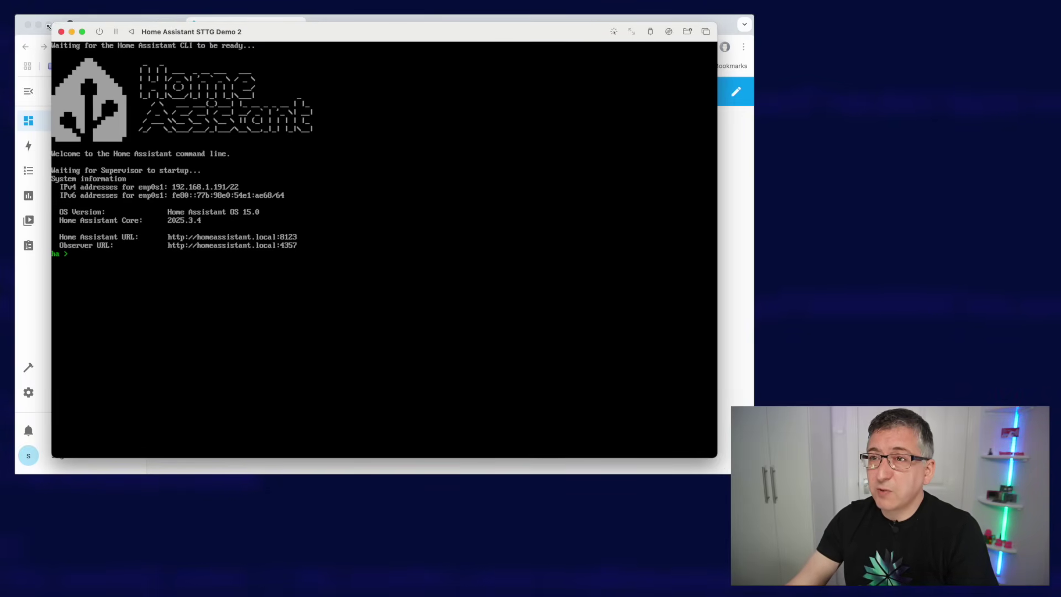
{"action": "left_click", "coordinate": [74, 32]}
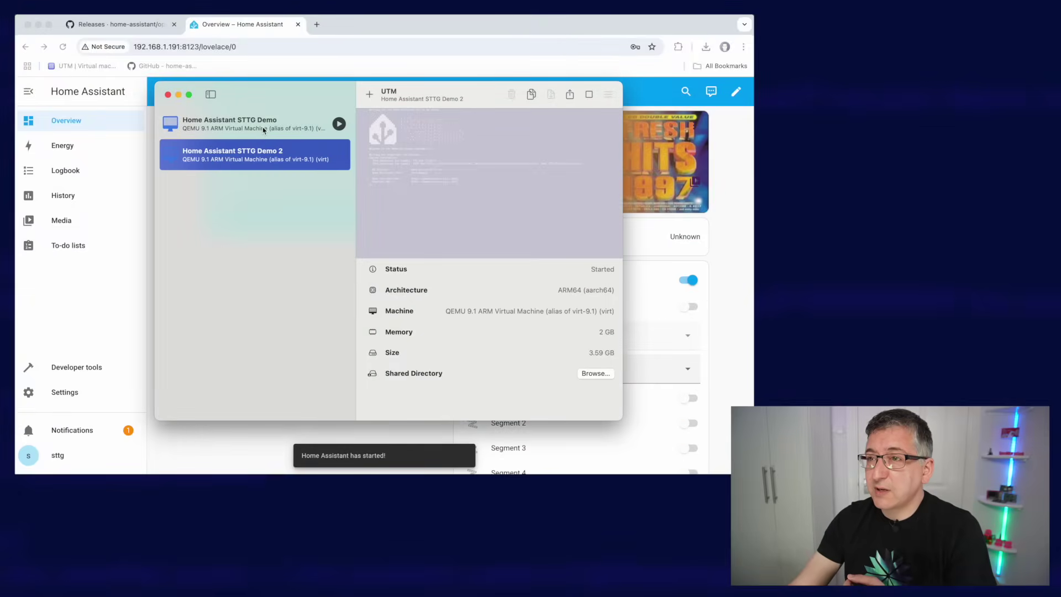
{"action": "left_click", "coordinate": [257, 131]}
{"action": "right_click", "coordinate": [257, 131]}
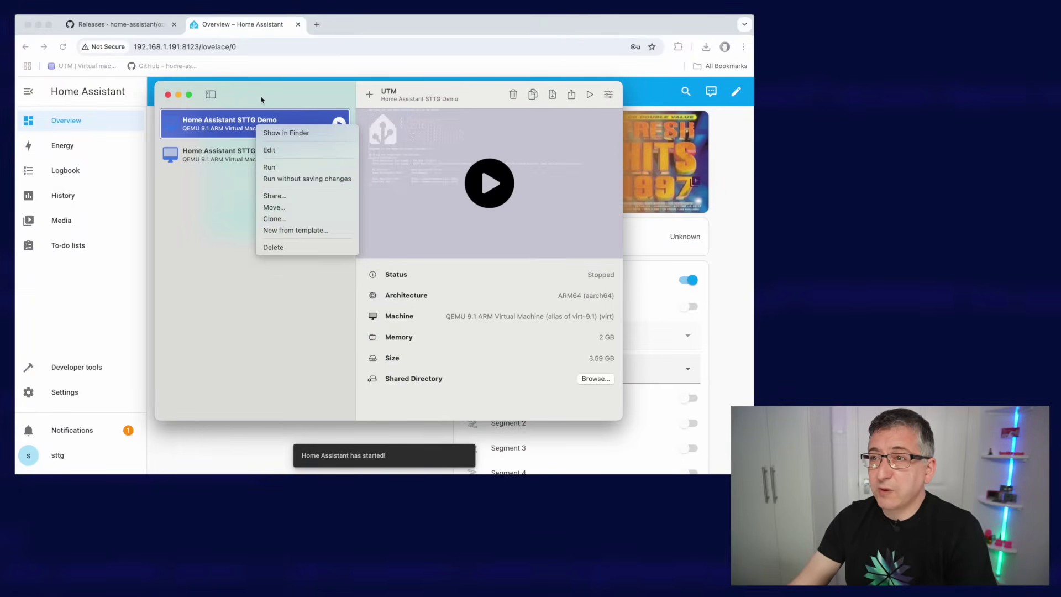
{"action": "left_click", "coordinate": [262, 101]}
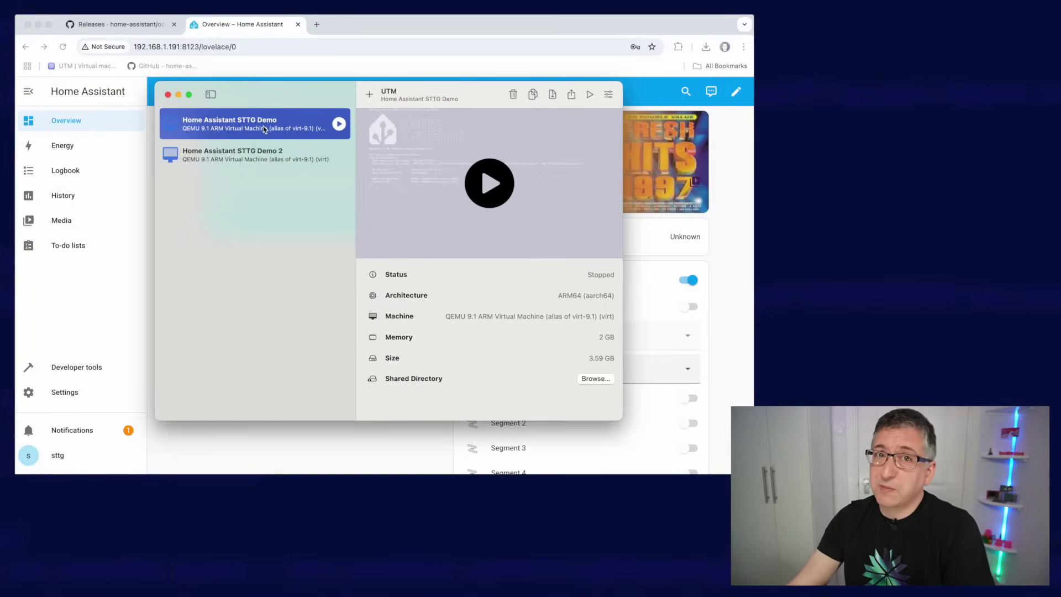